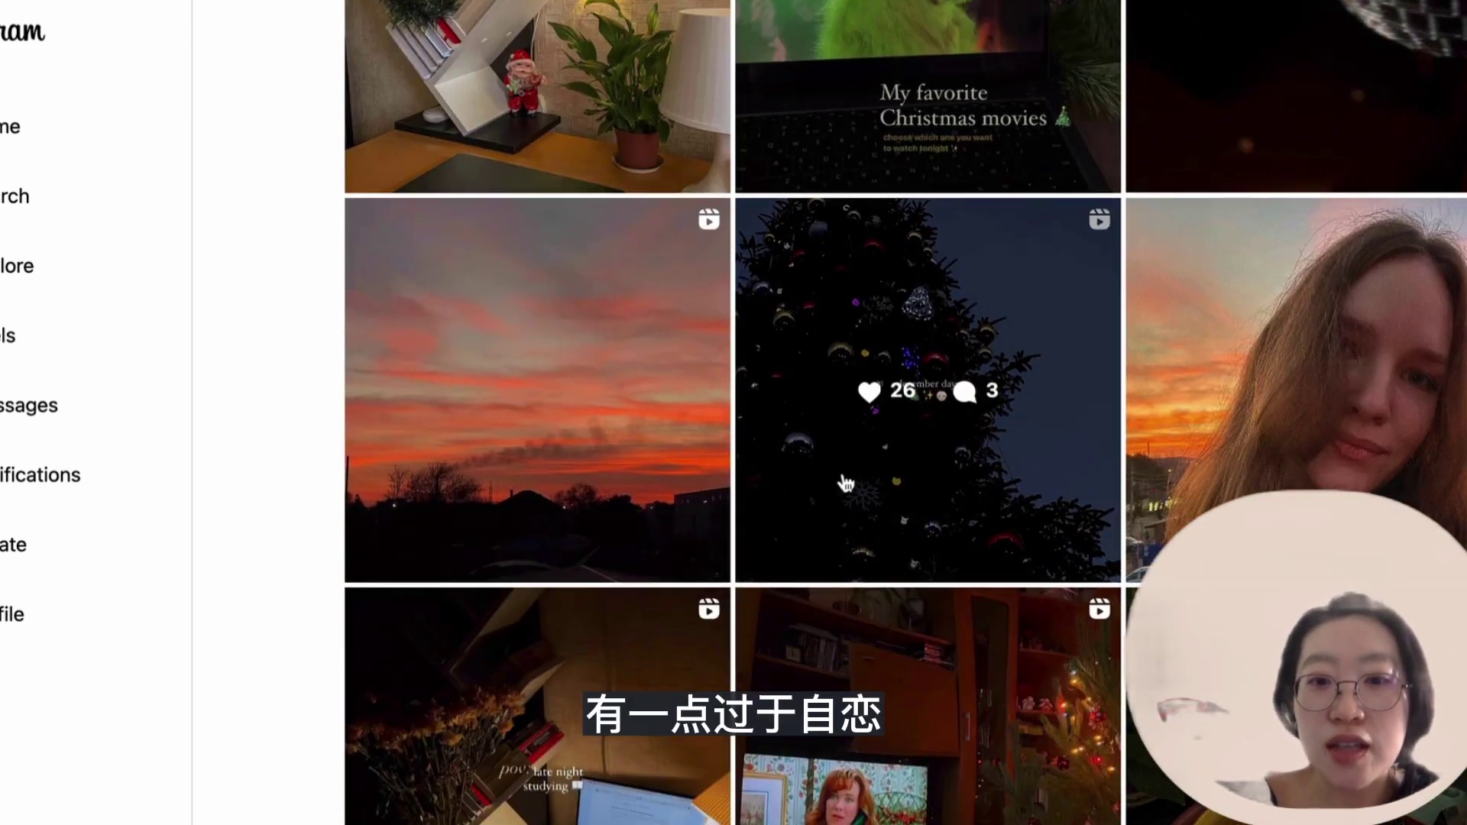
Step: Look through the photo grid of the Instagram profile to judge its layout and style
{"action": "scroll", "coordinate": [588, 601], "scroll_direction": "down", "scroll_amount": 1}
{"action": "scroll", "coordinate": [891, 678], "scroll_direction": "down", "scroll_amount": 4}
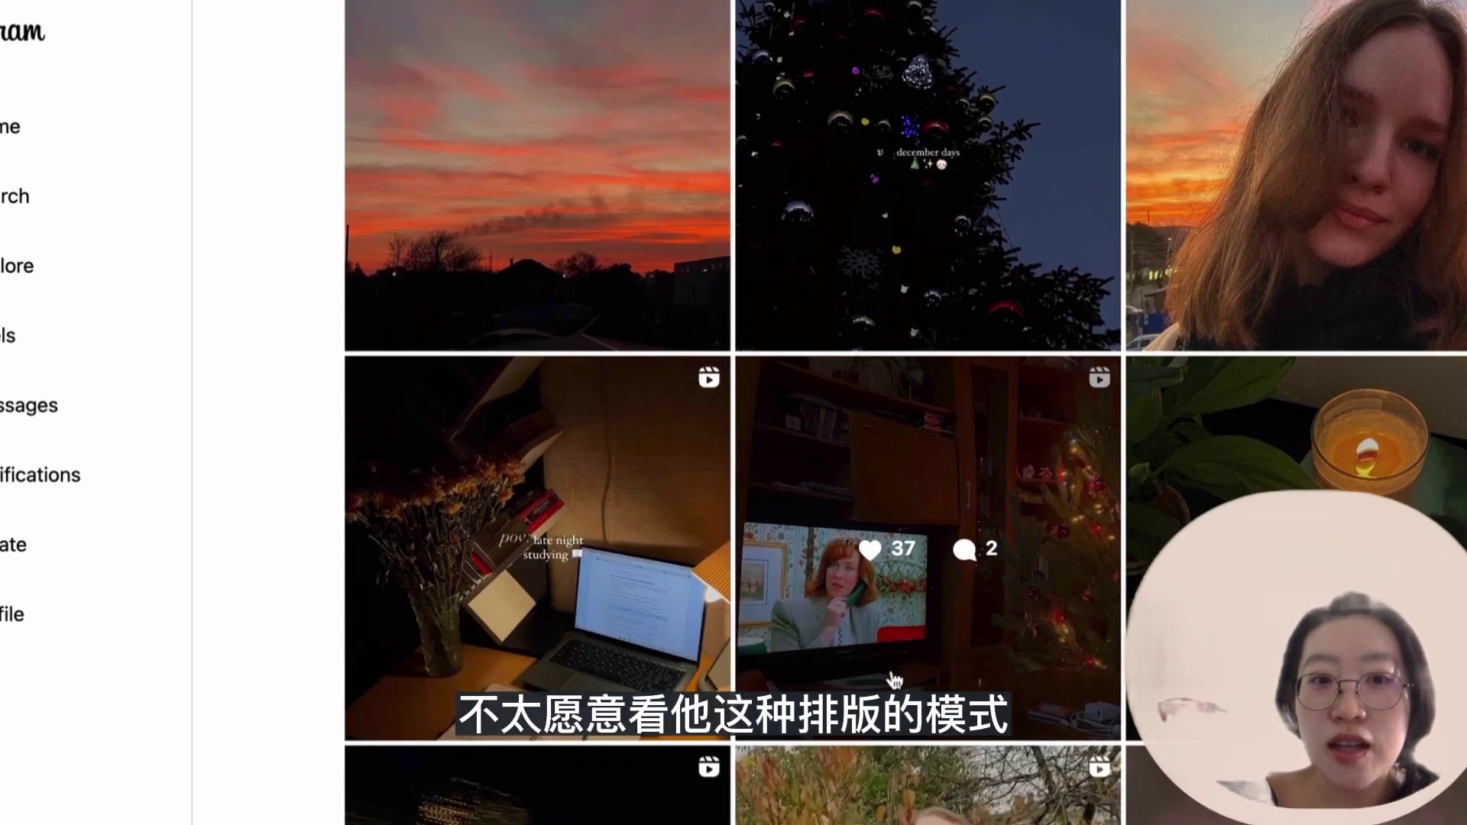
{"action": "scroll", "coordinate": [894, 680], "scroll_direction": "down", "scroll_amount": 1}
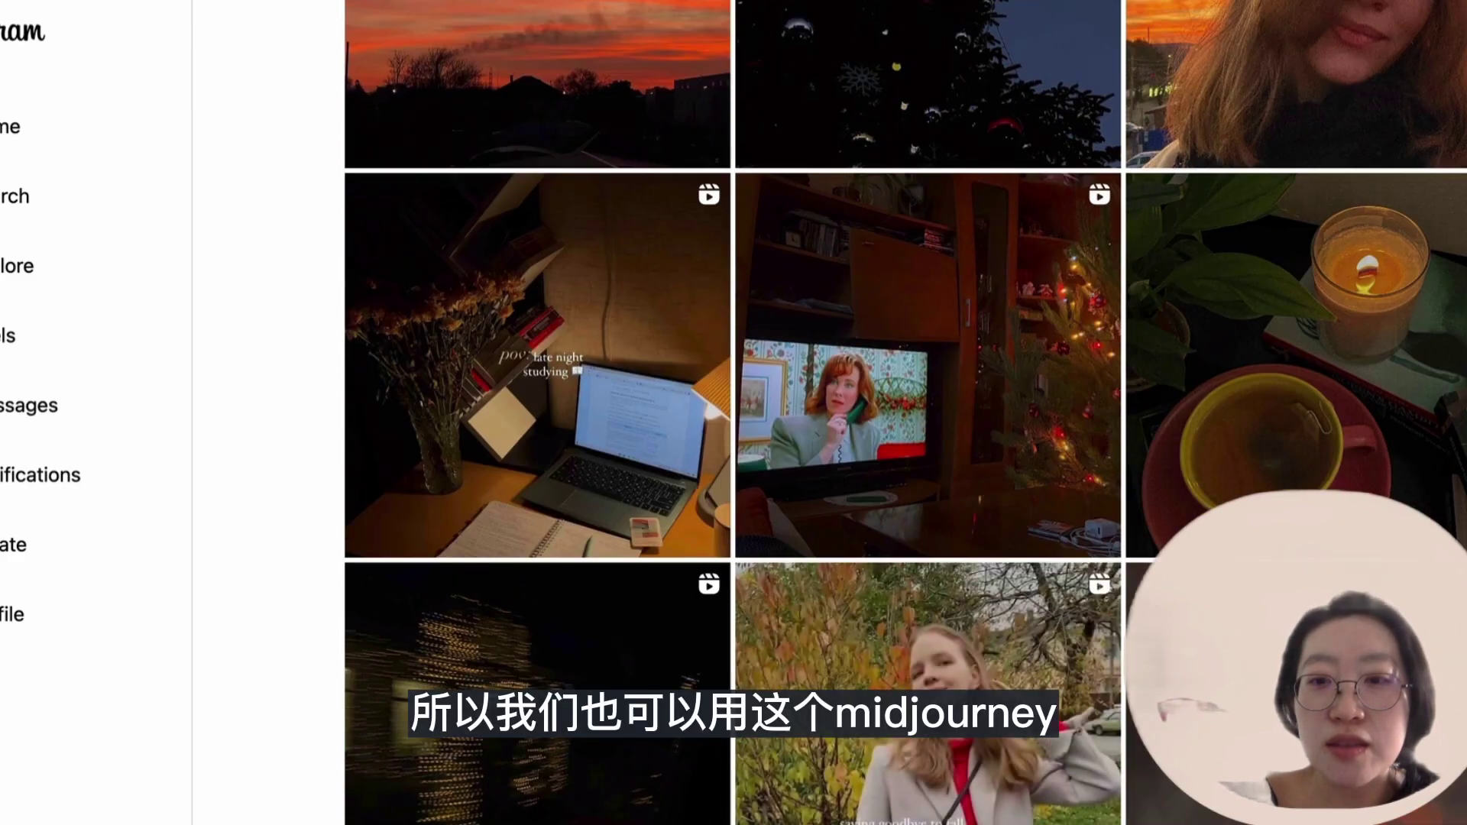
{"action": "scroll", "coordinate": [894, 680], "scroll_direction": "down", "scroll_amount": 7}
{"action": "scroll", "coordinate": [1083, 484], "scroll_direction": "up", "scroll_amount": 12}
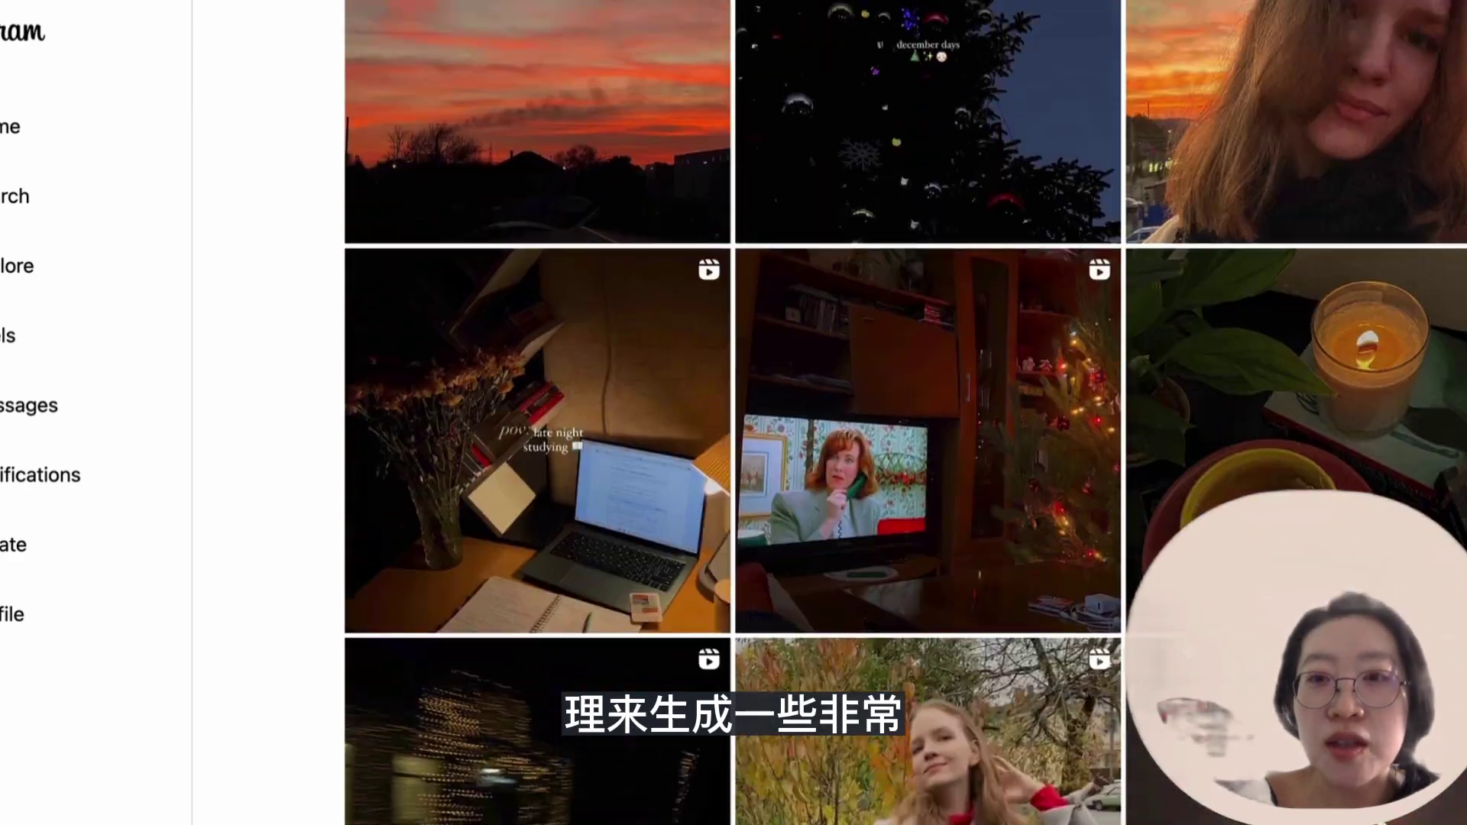
{"action": "scroll", "coordinate": [927, 298], "scroll_direction": "down", "scroll_amount": 15}
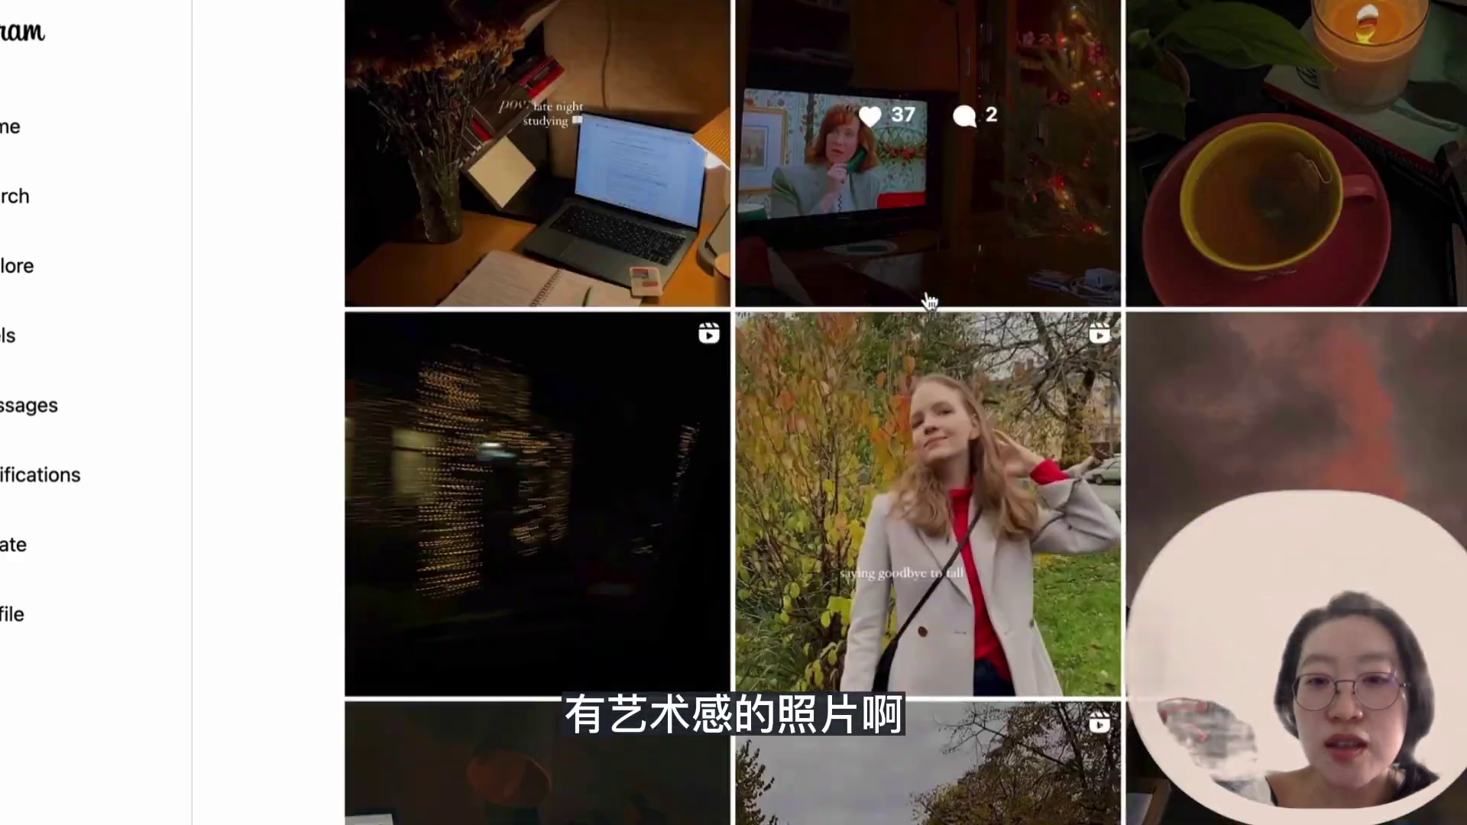
{"action": "scroll", "coordinate": [928, 299], "scroll_direction": "up", "scroll_amount": 10}
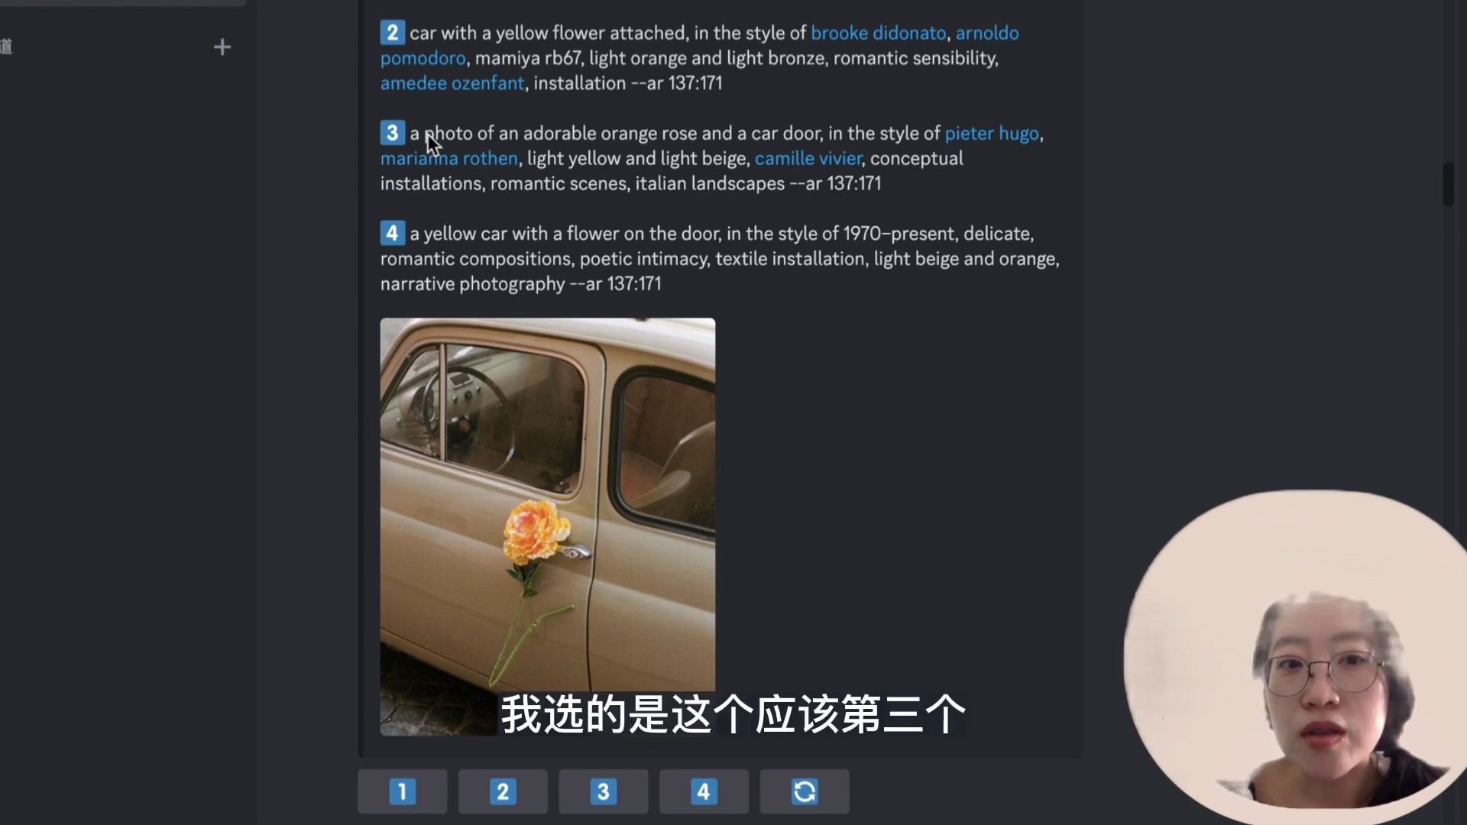
Step: In the Midjourney Discord channel, examine the images generated from the yellow car, orange rose and green car prompts against the reference photo
{"action": "scroll", "coordinate": [965, 219], "scroll_direction": "down", "scroll_amount": 10}
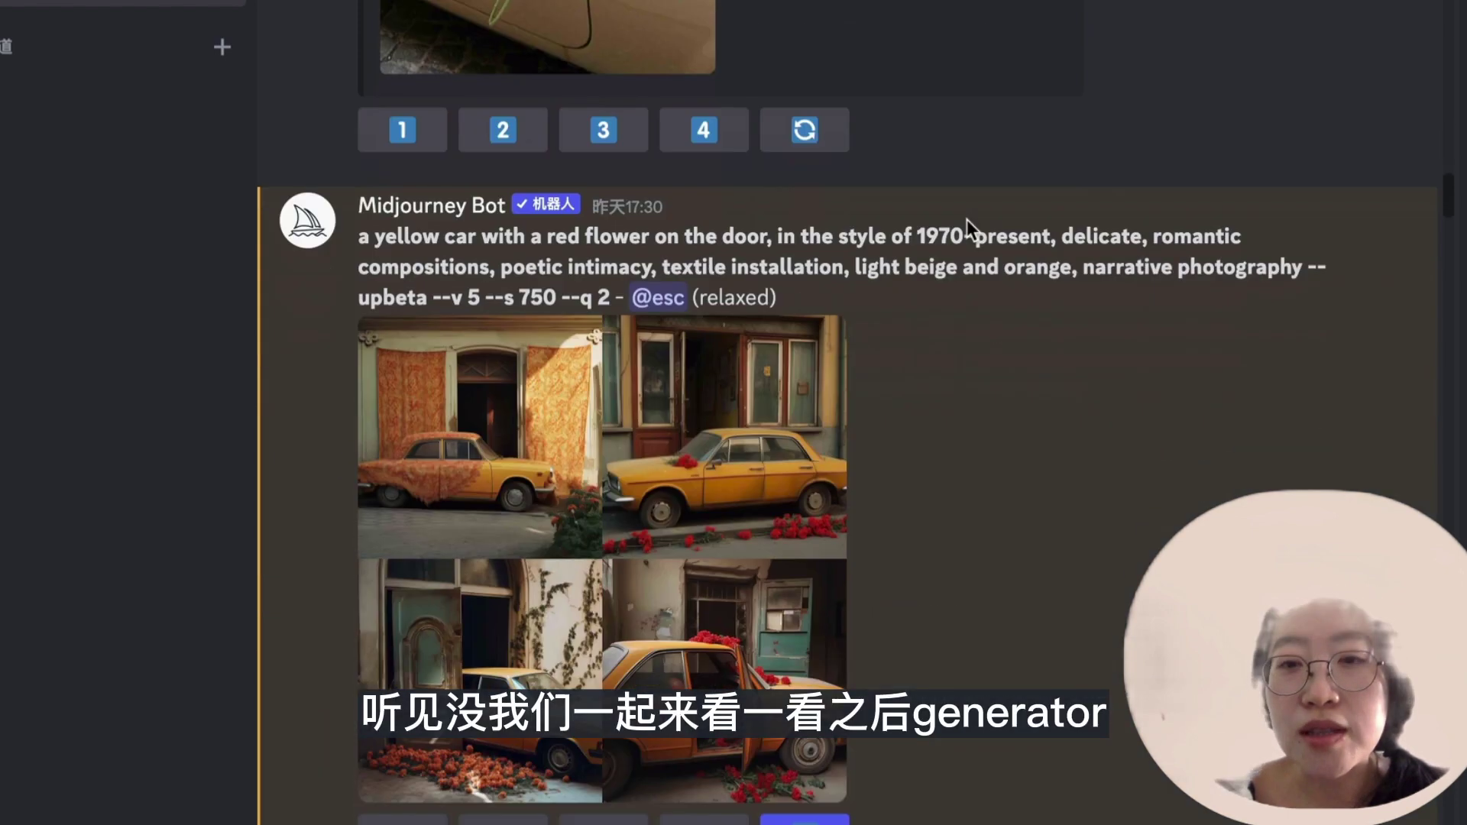
{"action": "scroll", "coordinate": [1323, 315], "scroll_direction": "down", "scroll_amount": 5}
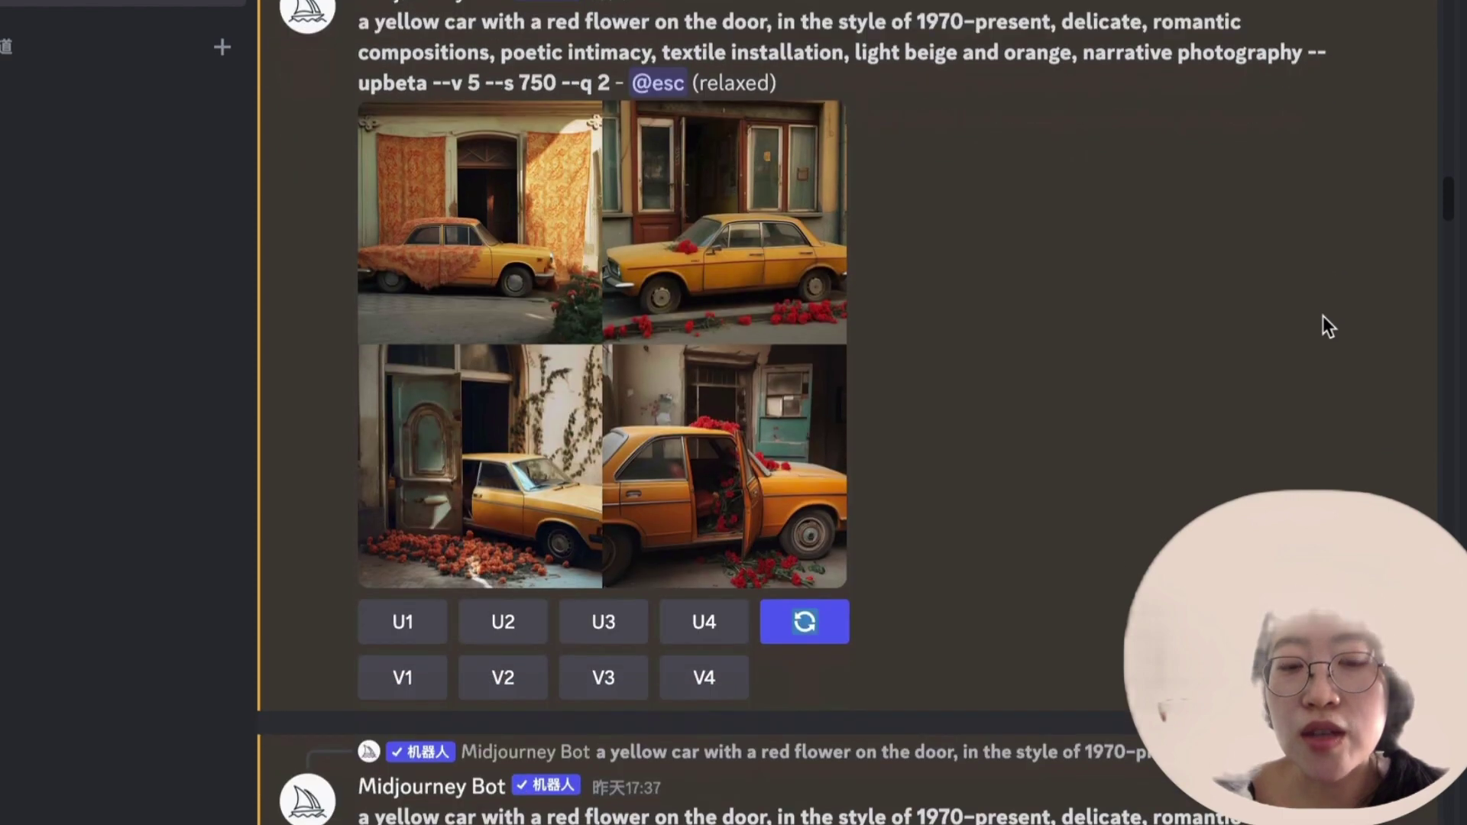
{"action": "scroll", "coordinate": [936, 484], "scroll_direction": "down", "scroll_amount": 2}
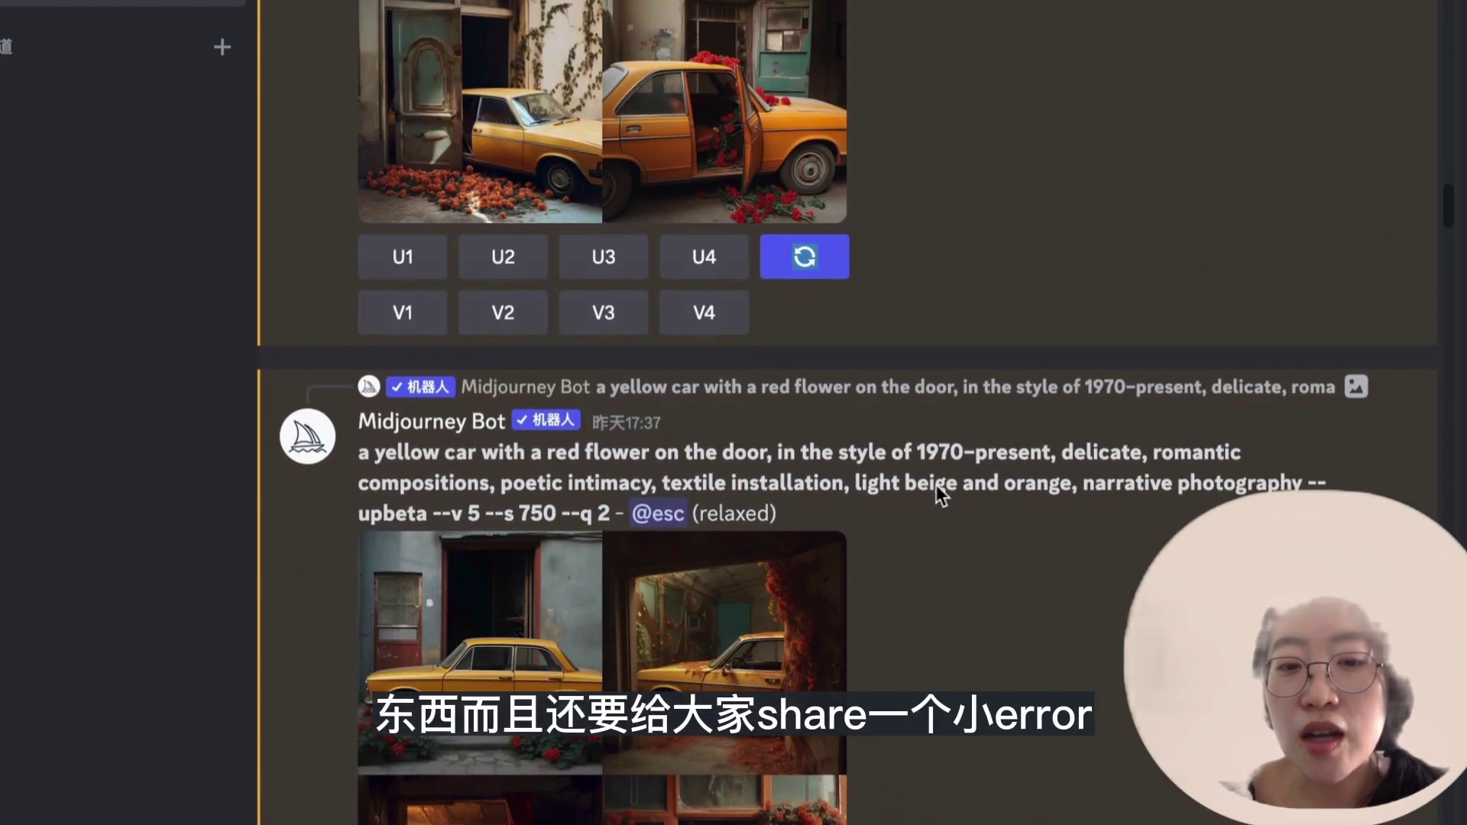
{"action": "scroll", "coordinate": [937, 484], "scroll_direction": "down", "scroll_amount": 10}
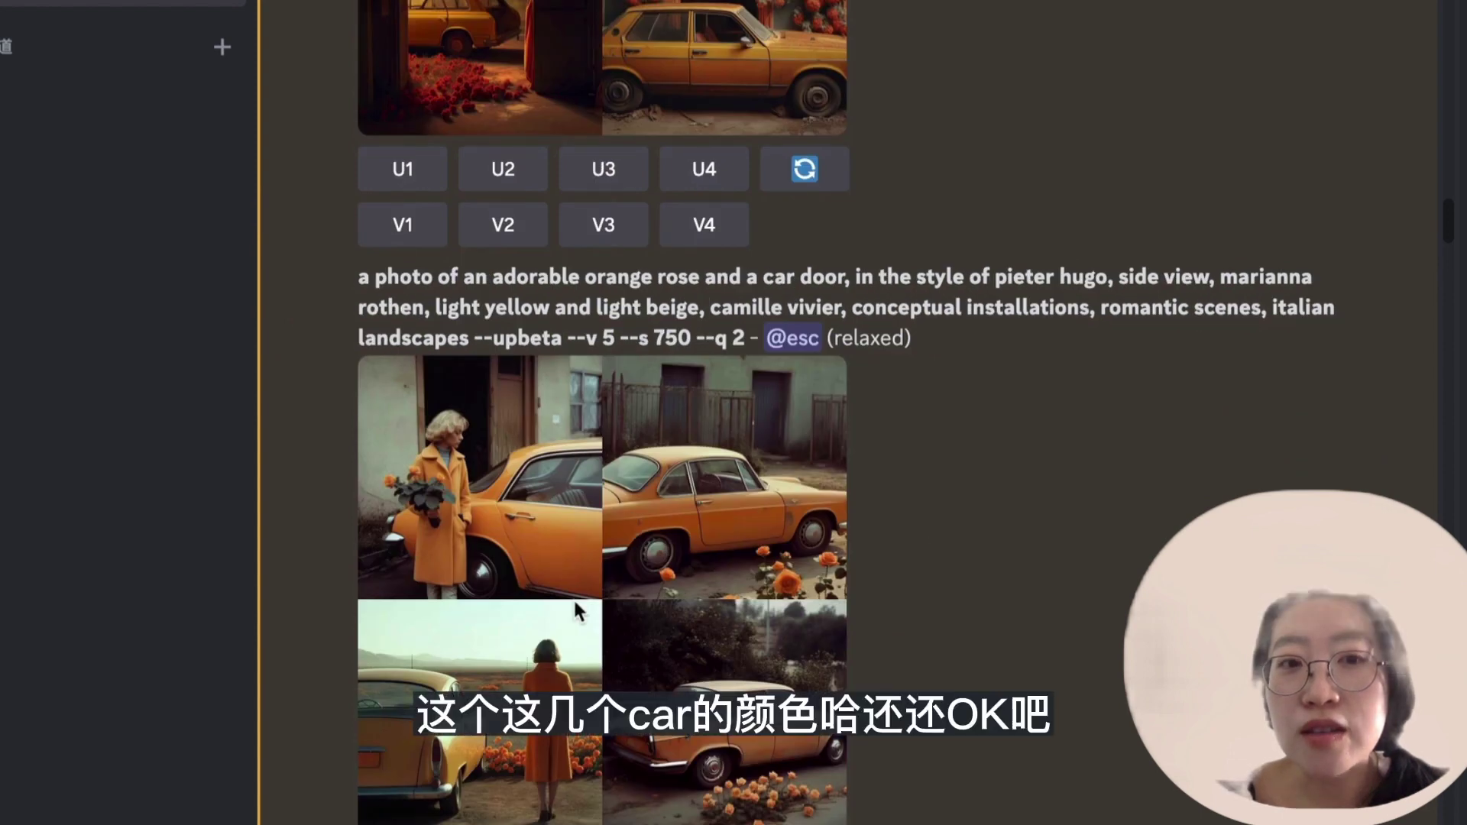
{"action": "scroll", "coordinate": [574, 600], "scroll_direction": "down", "scroll_amount": 1}
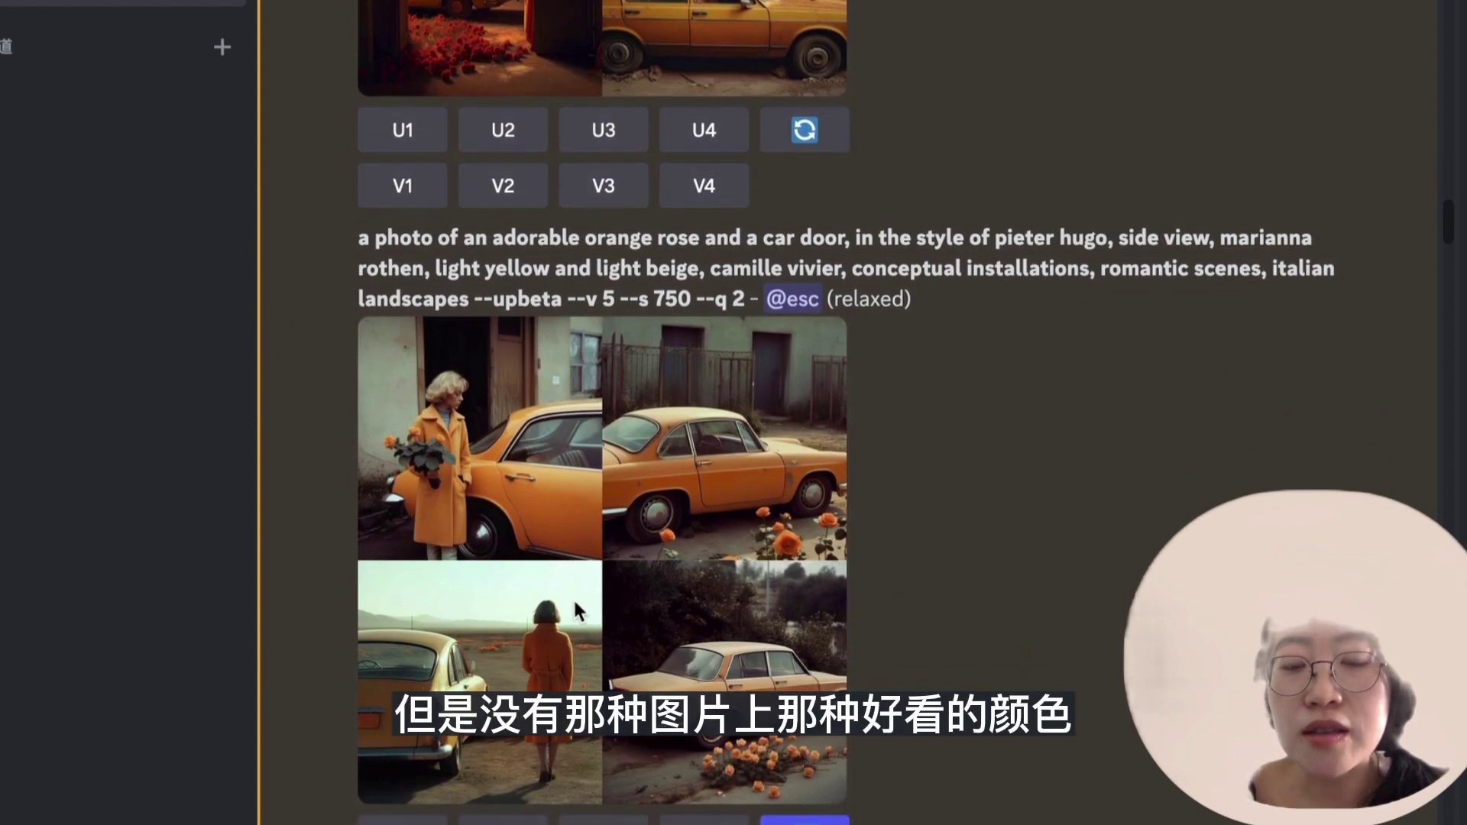
{"action": "scroll", "coordinate": [575, 601], "scroll_direction": "down", "scroll_amount": 5}
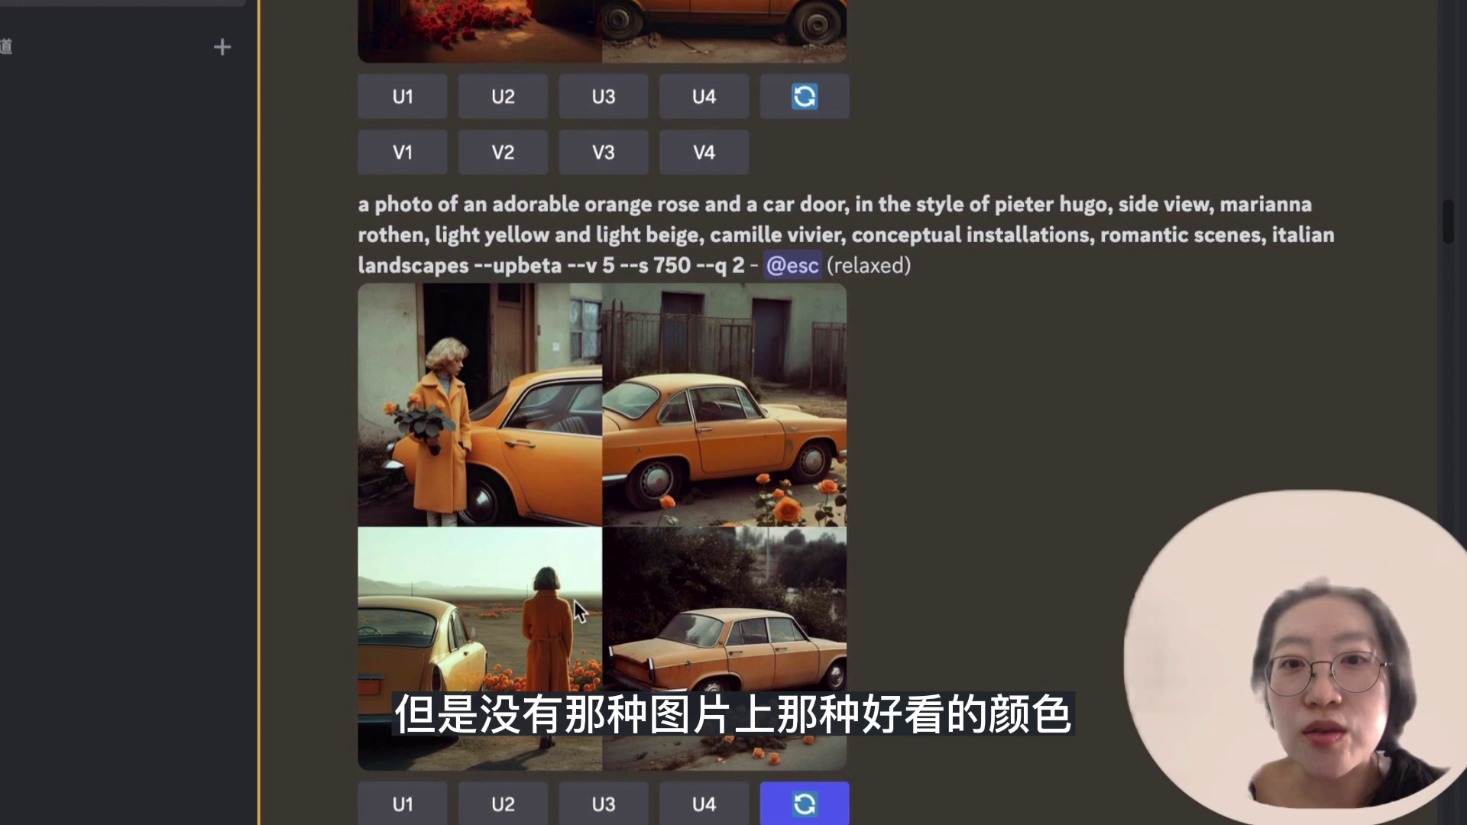
{"action": "scroll", "coordinate": [574, 601], "scroll_direction": "down", "scroll_amount": 3}
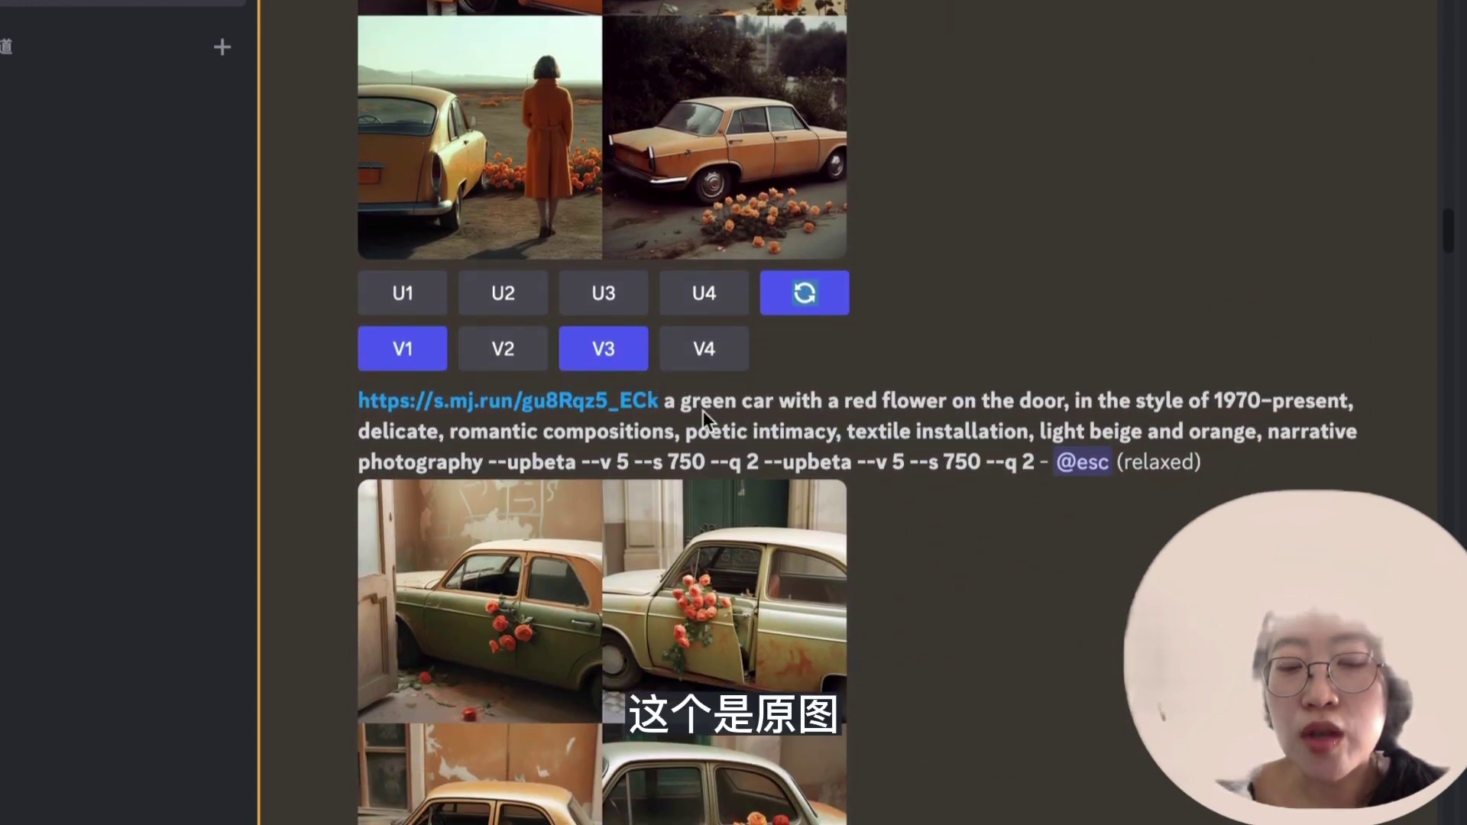
{"action": "scroll", "coordinate": [744, 441], "scroll_direction": "down", "scroll_amount": 1}
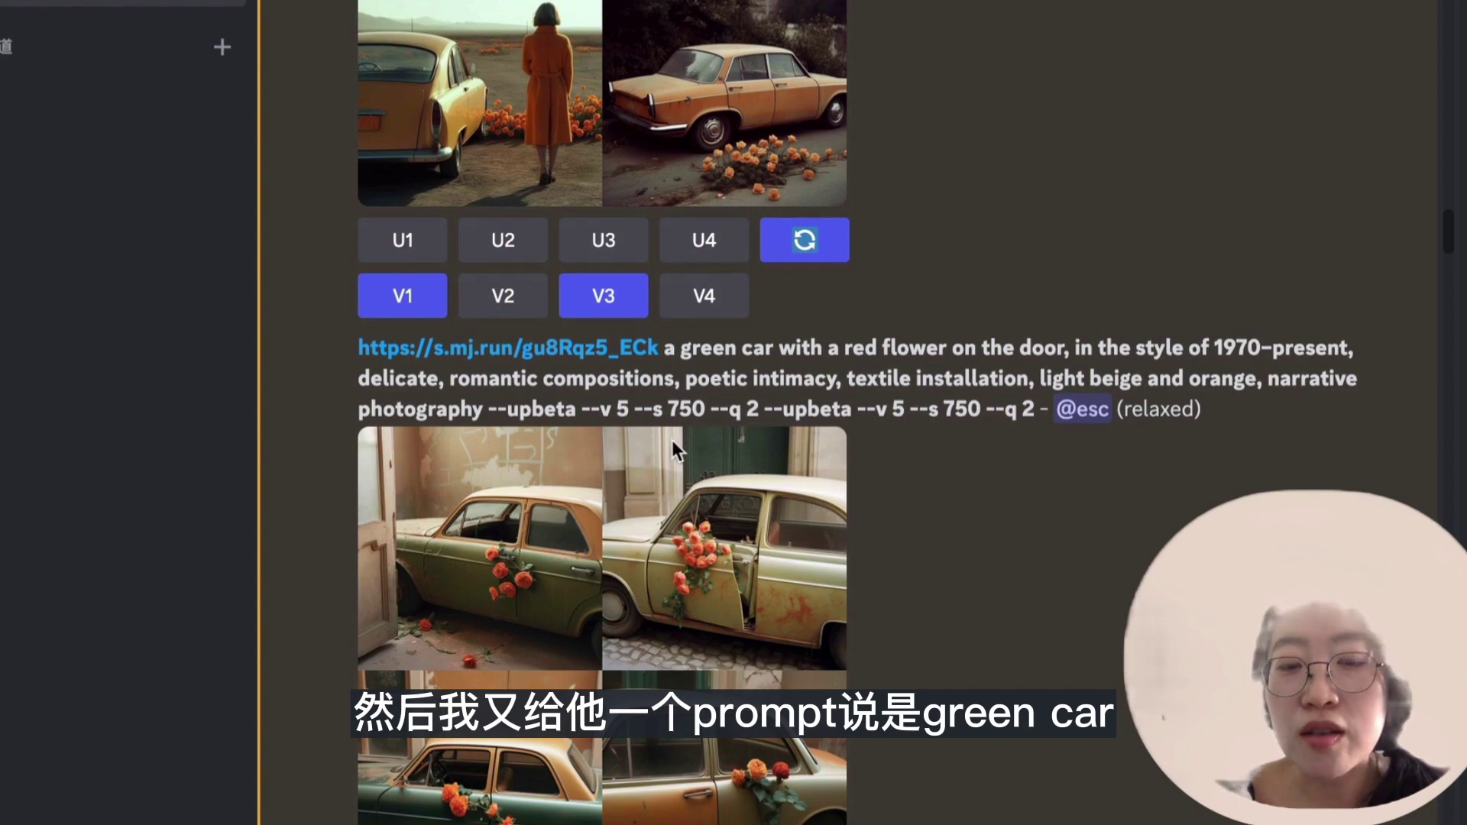
{"action": "scroll", "coordinate": [619, 504], "scroll_direction": "down", "scroll_amount": 1}
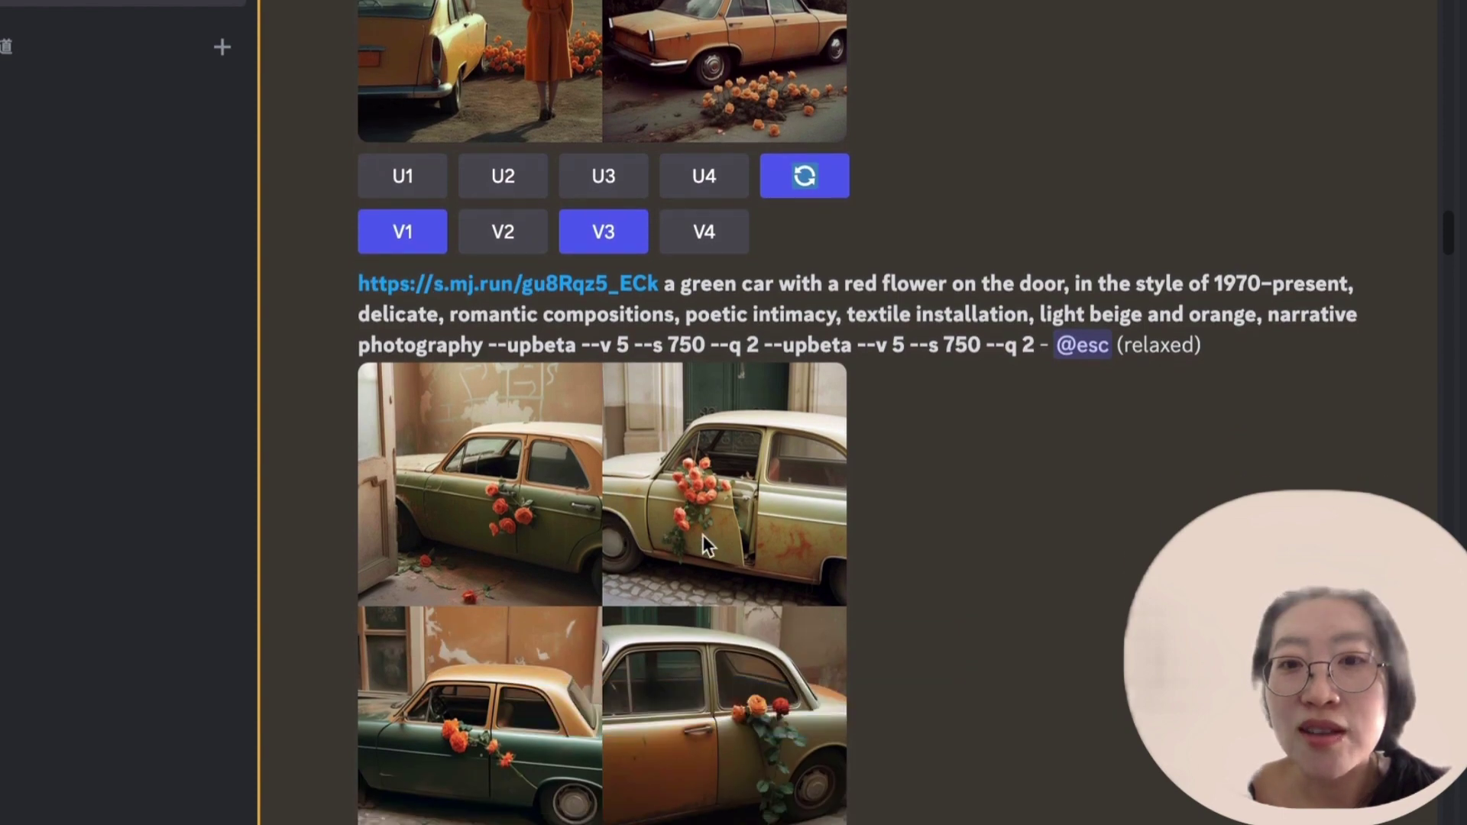
{"action": "scroll", "coordinate": [704, 533], "scroll_direction": "down", "scroll_amount": 20}
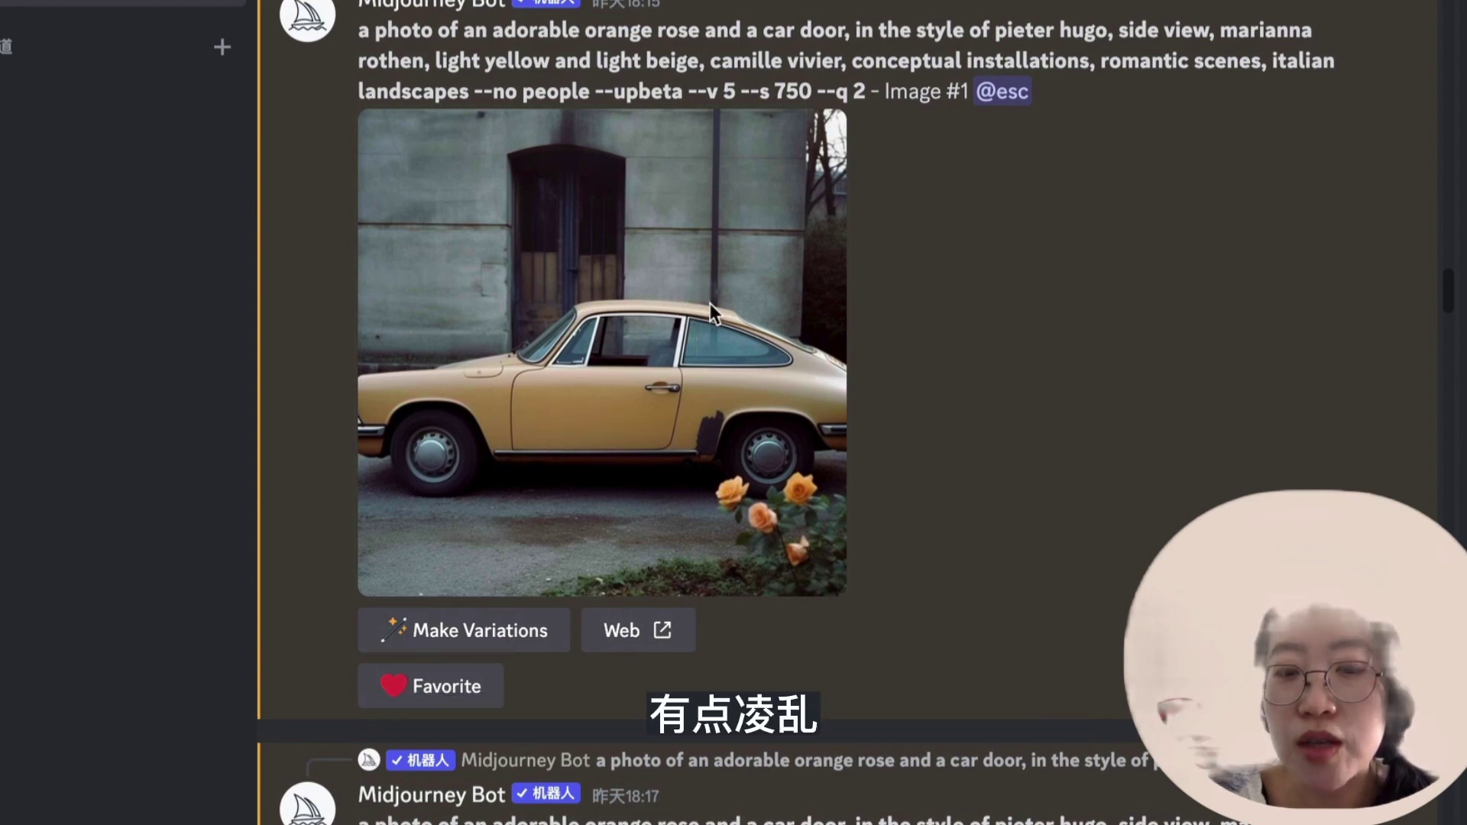
Step: Compare the 4:3 results of the "orange rose and a car door" prompt with those of the "and at a car door" wording
{"action": "scroll", "coordinate": [767, 466], "scroll_direction": "down", "scroll_amount": 10}
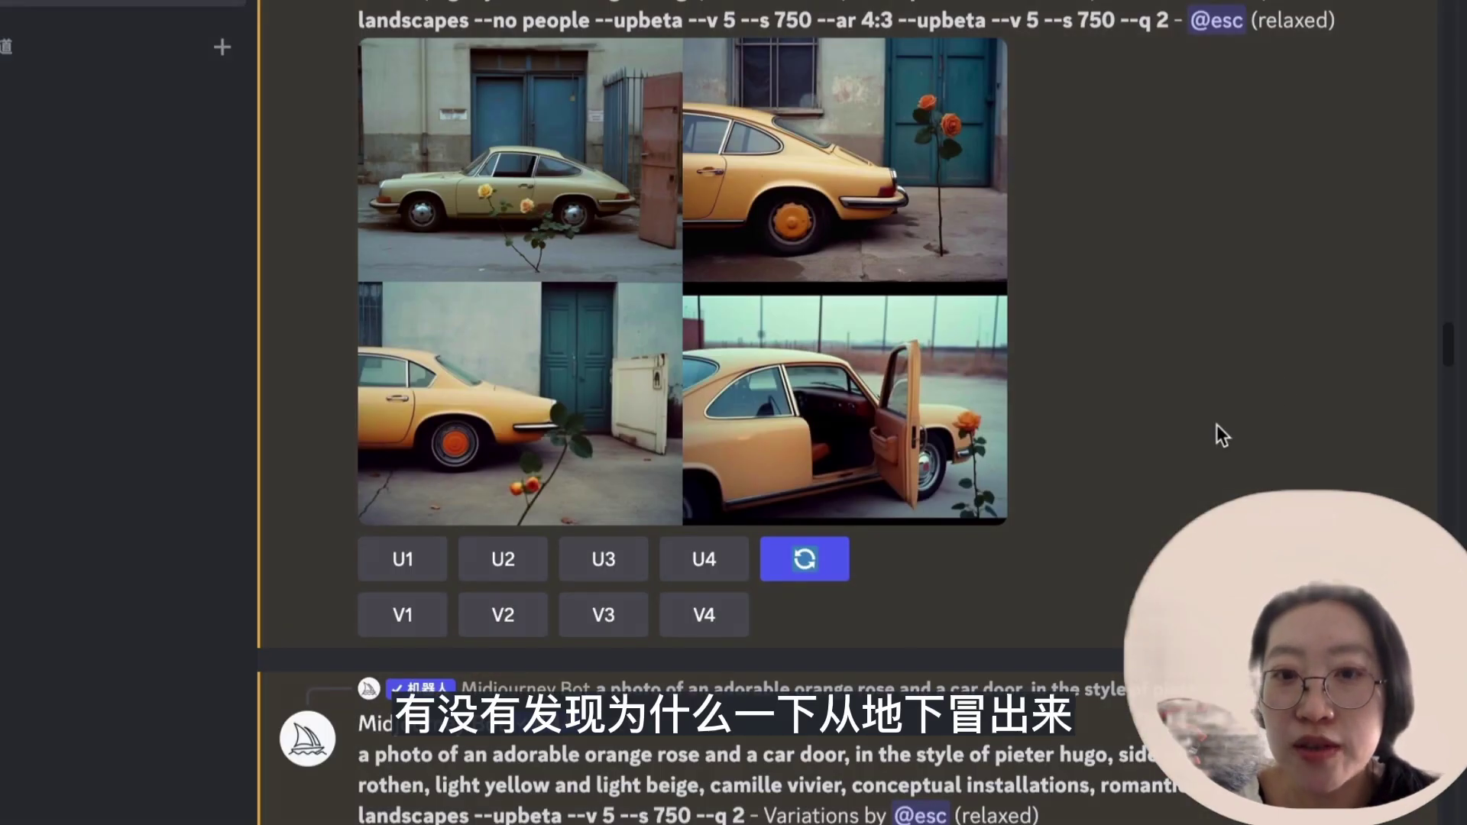
{"action": "scroll", "coordinate": [840, 353], "scroll_direction": "down", "scroll_amount": 10}
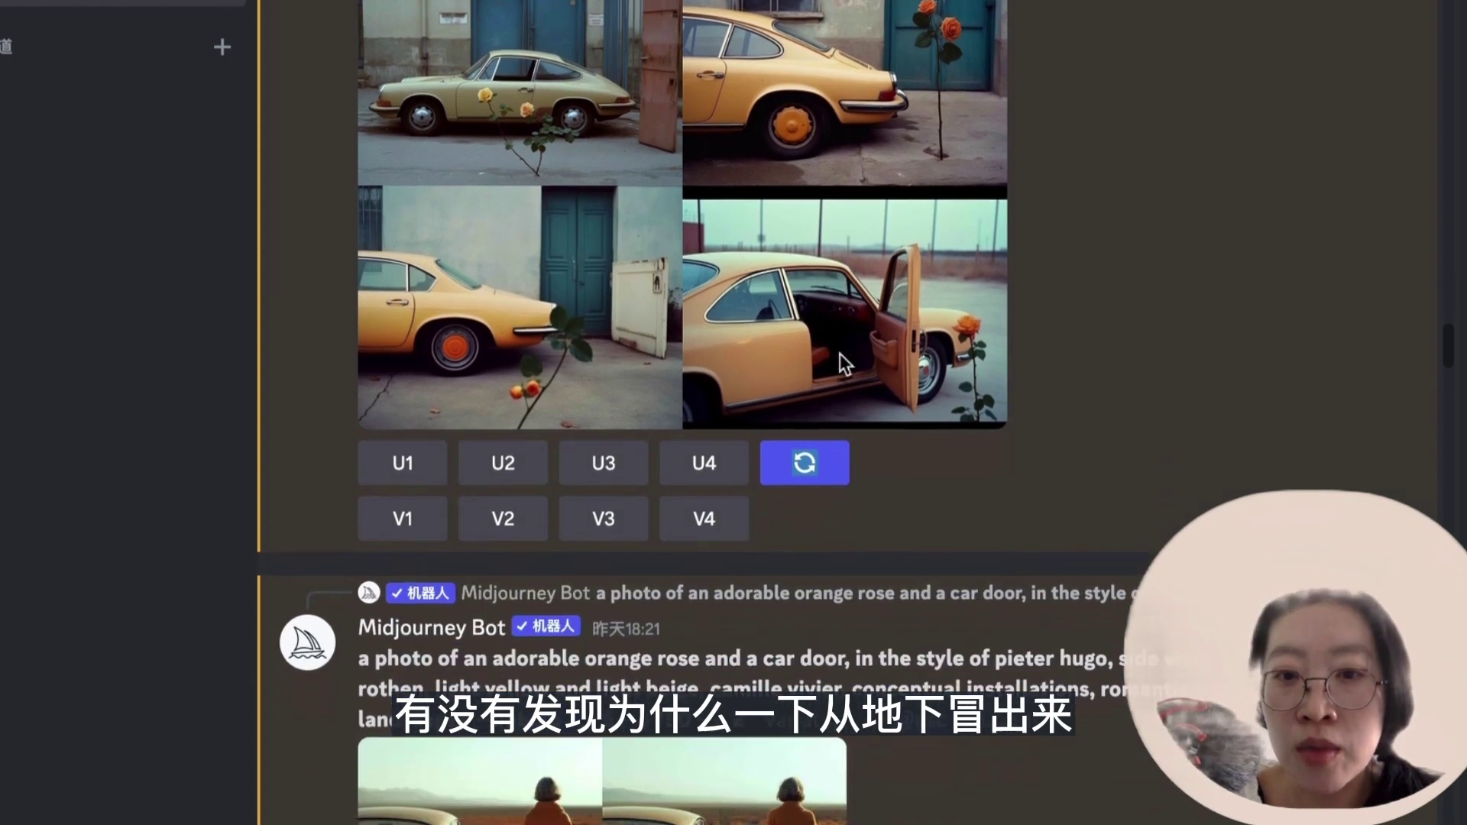
{"action": "scroll", "coordinate": [840, 355], "scroll_direction": "down", "scroll_amount": 7}
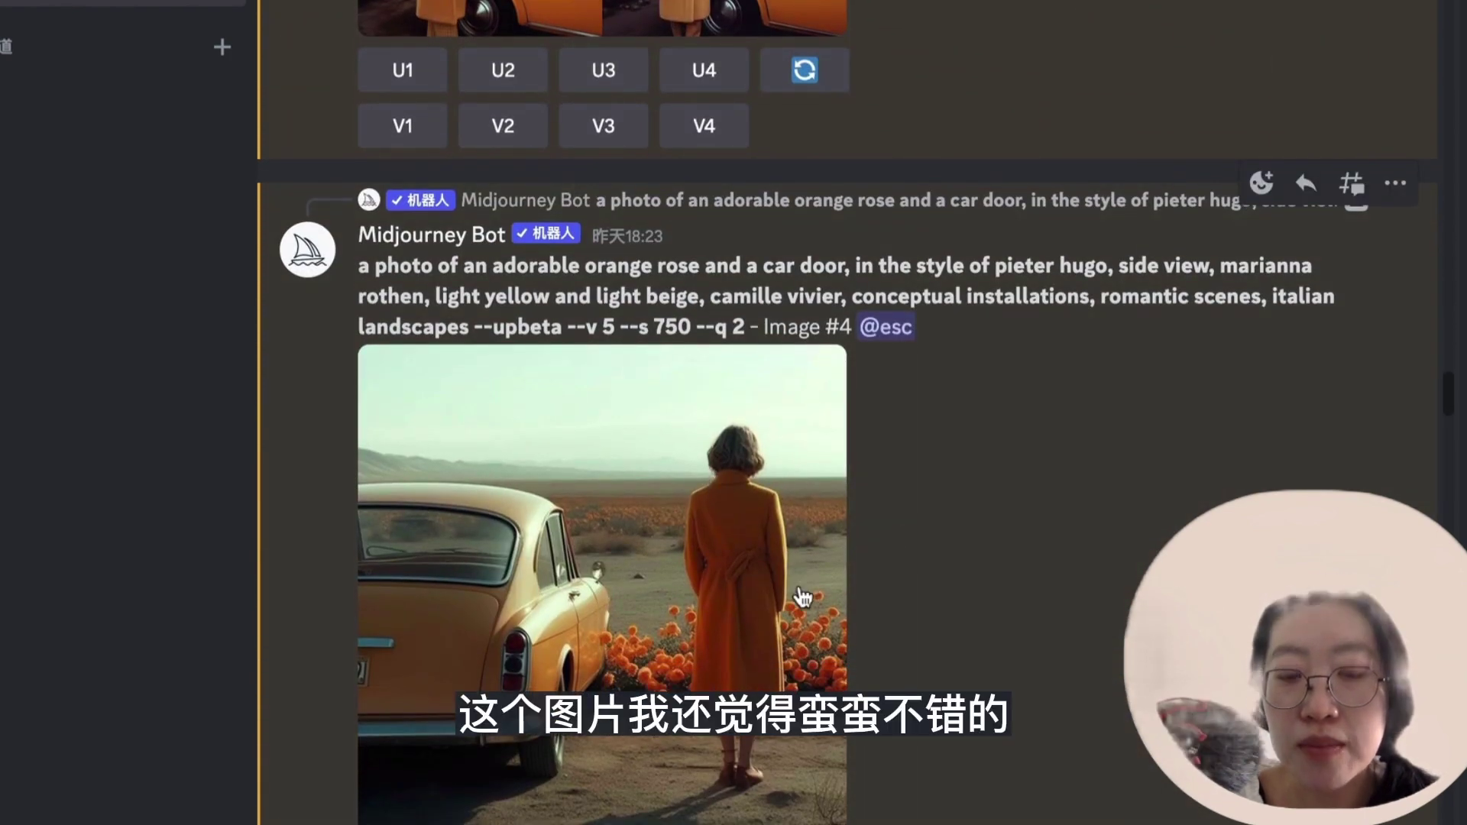
{"action": "scroll", "coordinate": [952, 581], "scroll_direction": "down", "scroll_amount": 15}
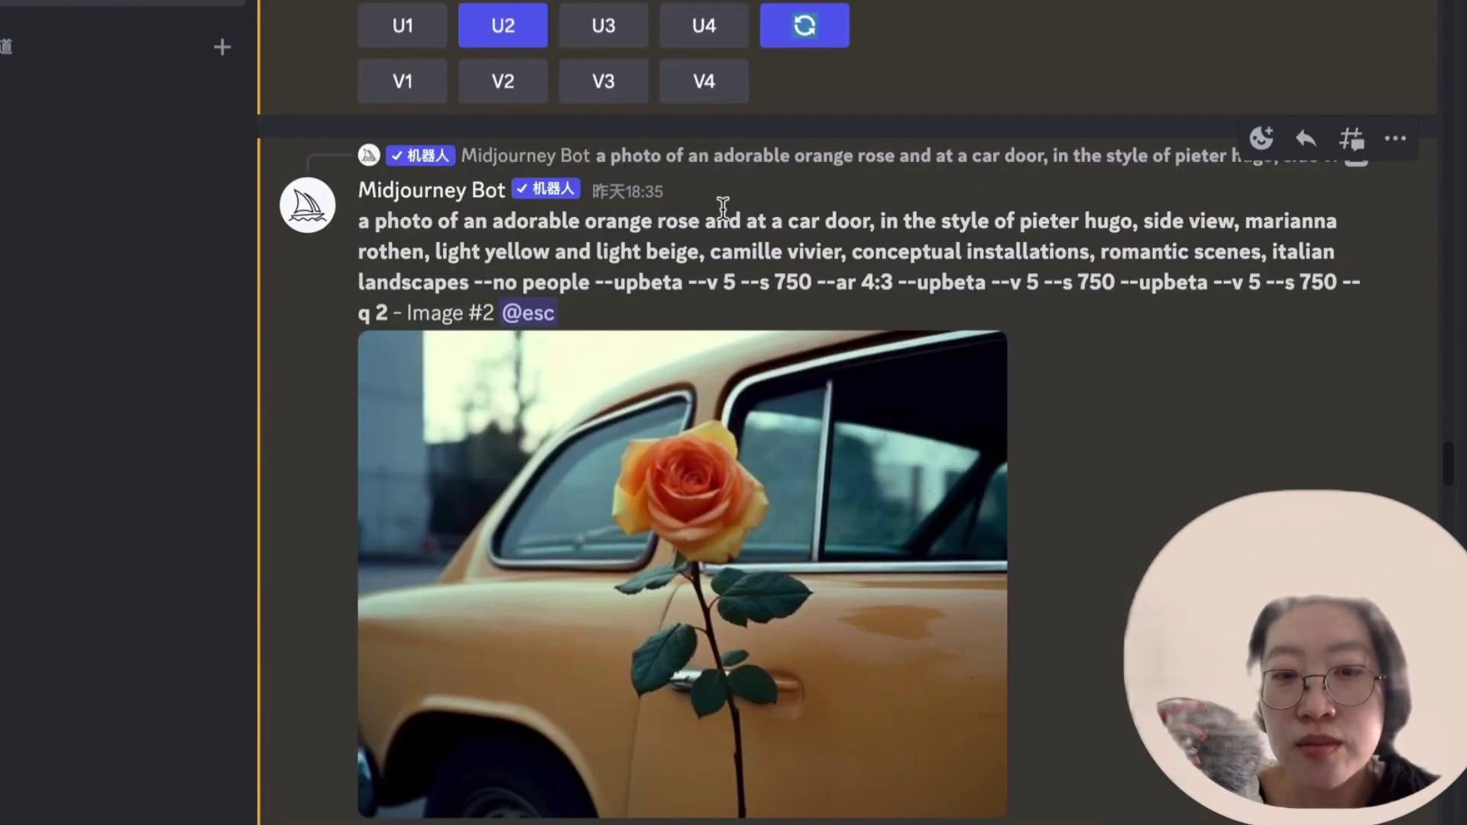
{"action": "scroll", "coordinate": [704, 375], "scroll_direction": "up", "scroll_amount": 10}
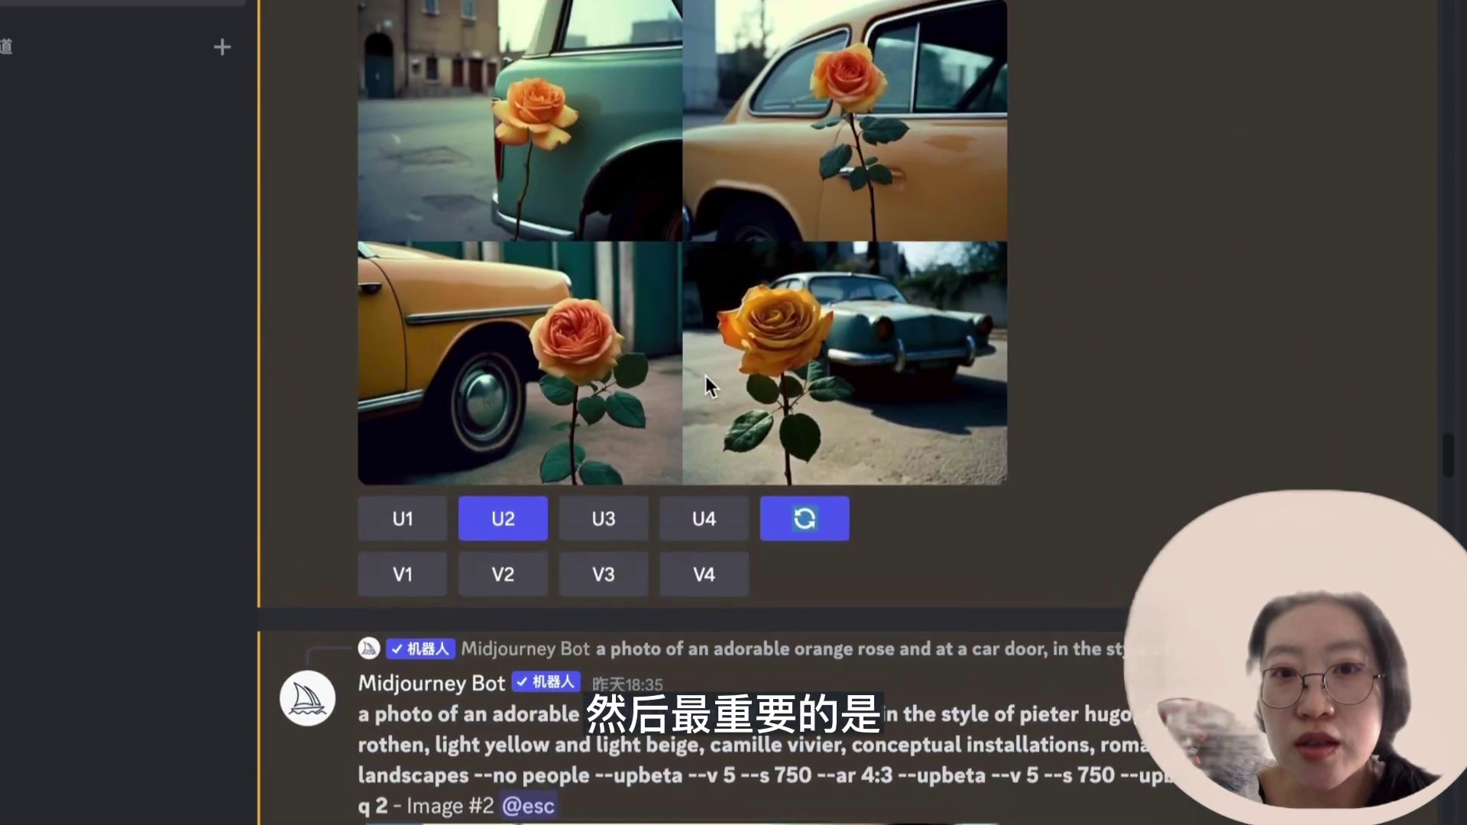
{"action": "scroll", "coordinate": [705, 375], "scroll_direction": "up", "scroll_amount": 8}
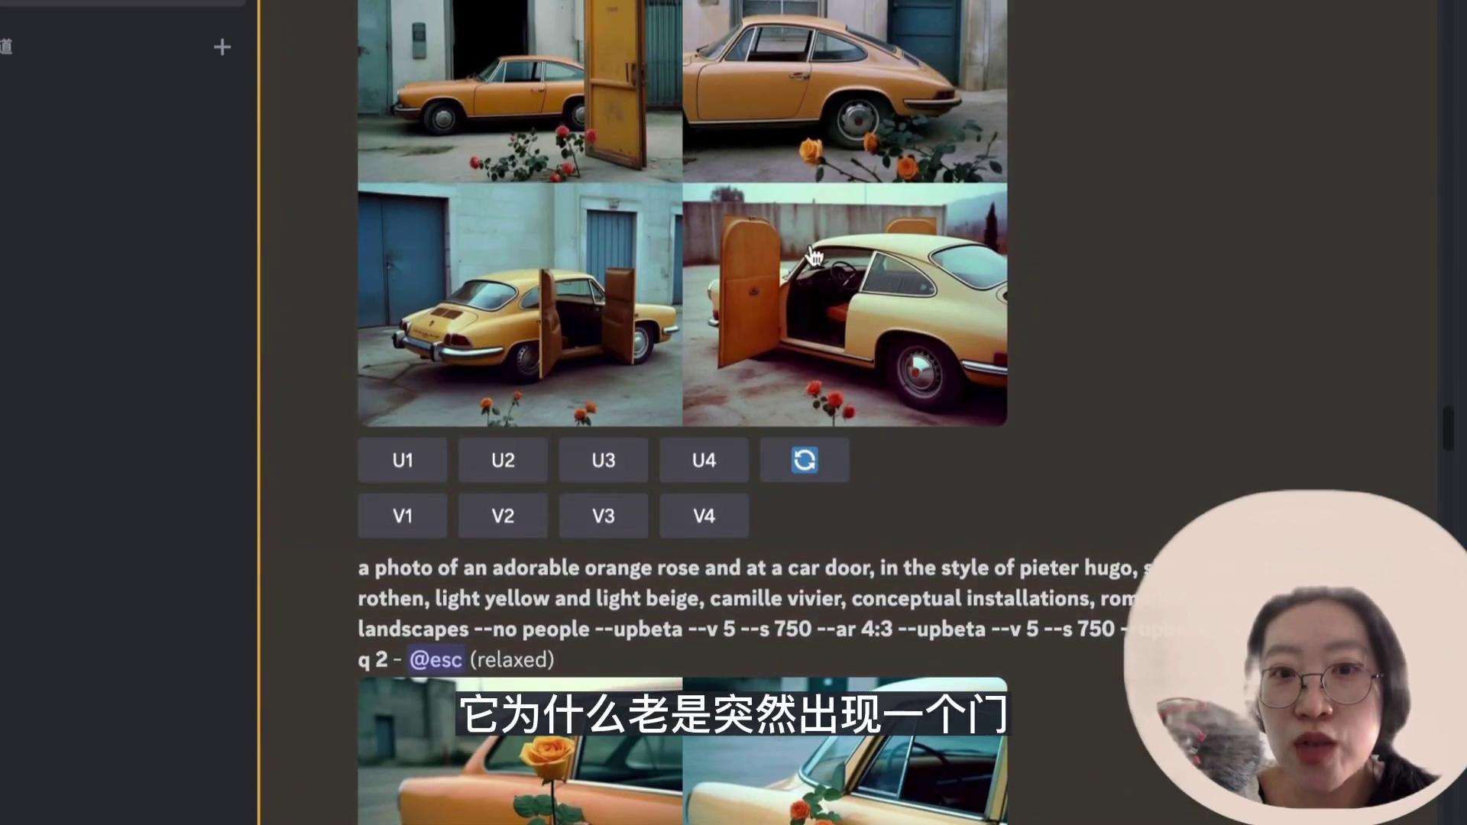
{"action": "scroll", "coordinate": [772, 262], "scroll_direction": "up", "scroll_amount": 2}
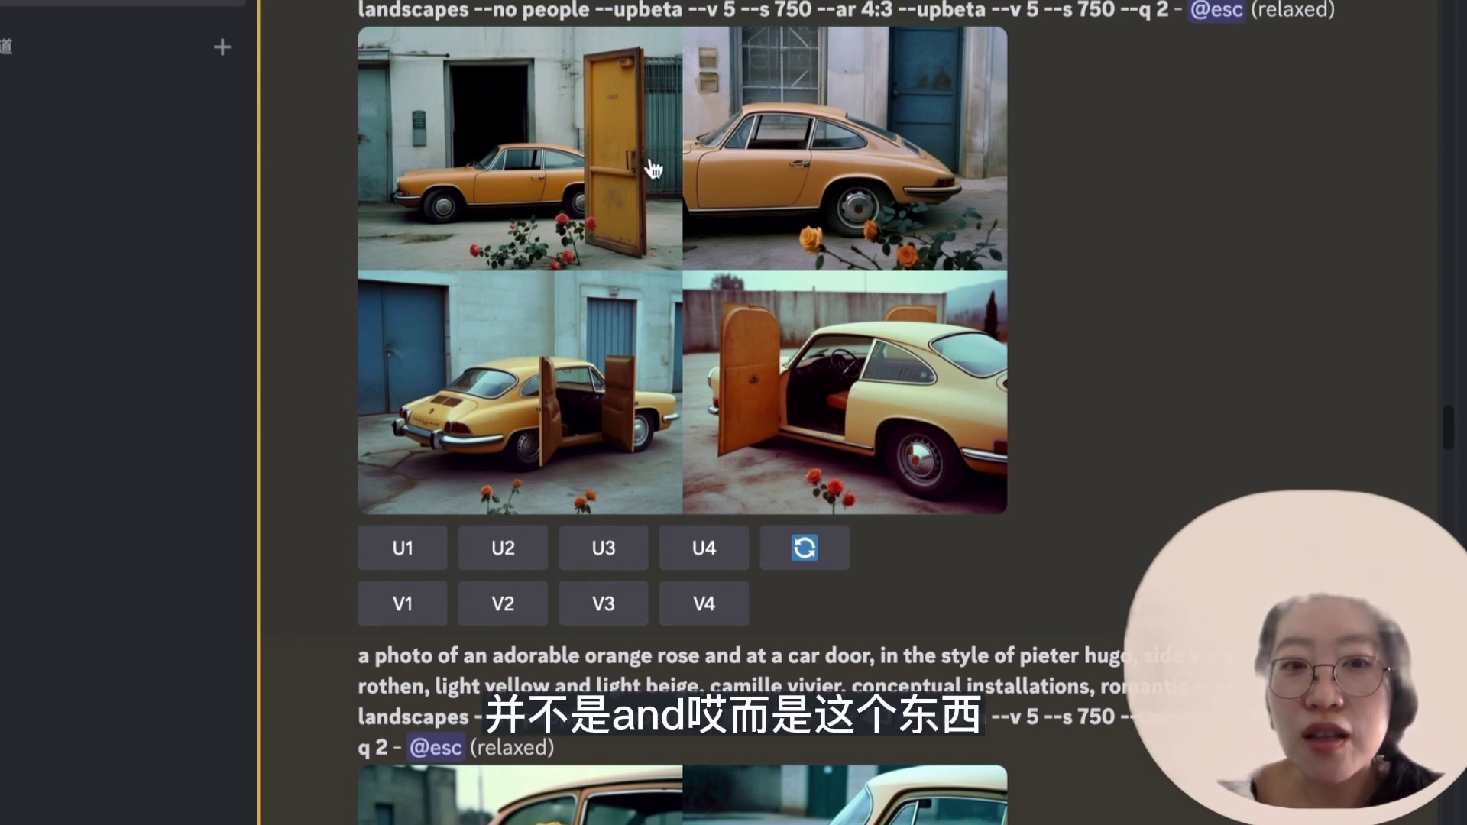
{"action": "scroll", "coordinate": [612, 428], "scroll_direction": "down", "scroll_amount": 2}
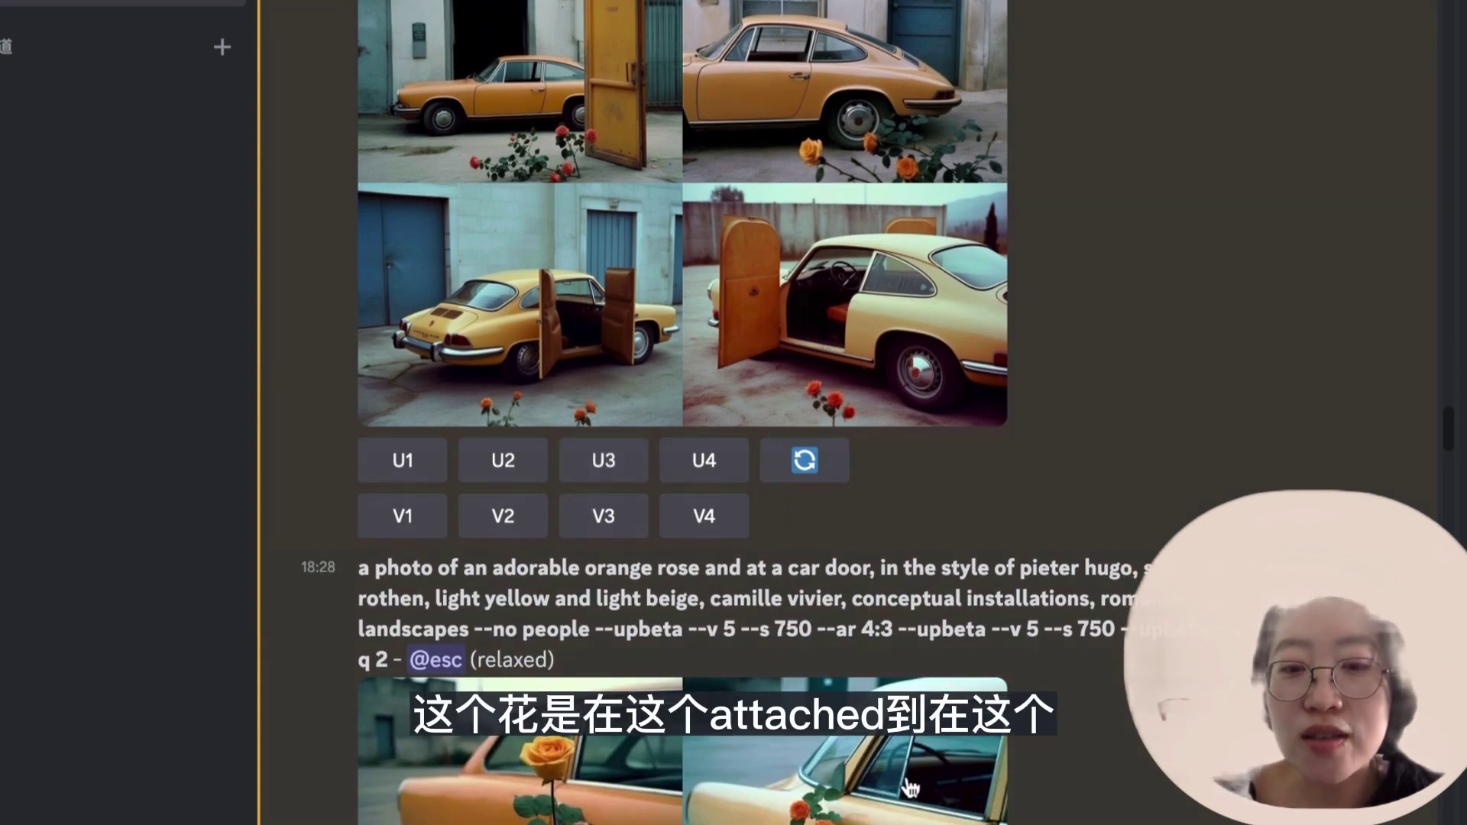
{"action": "scroll", "coordinate": [907, 772], "scroll_direction": "down", "scroll_amount": 10}
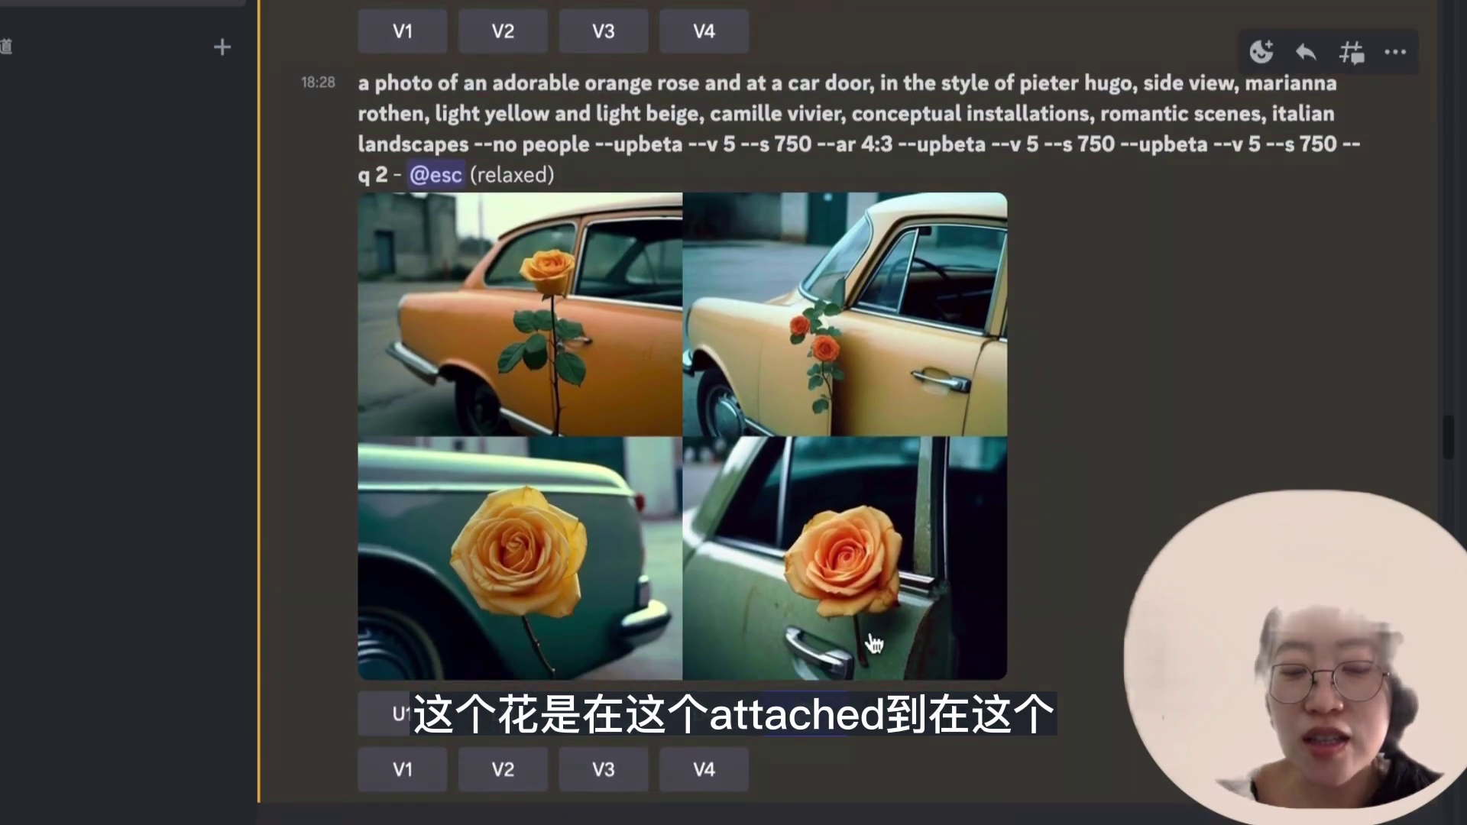
Step: Review the rerolled grids and the upscaled image of the orange rose in front of a yellow car
{"action": "scroll", "coordinate": [692, 642], "scroll_direction": "down", "scroll_amount": 12}
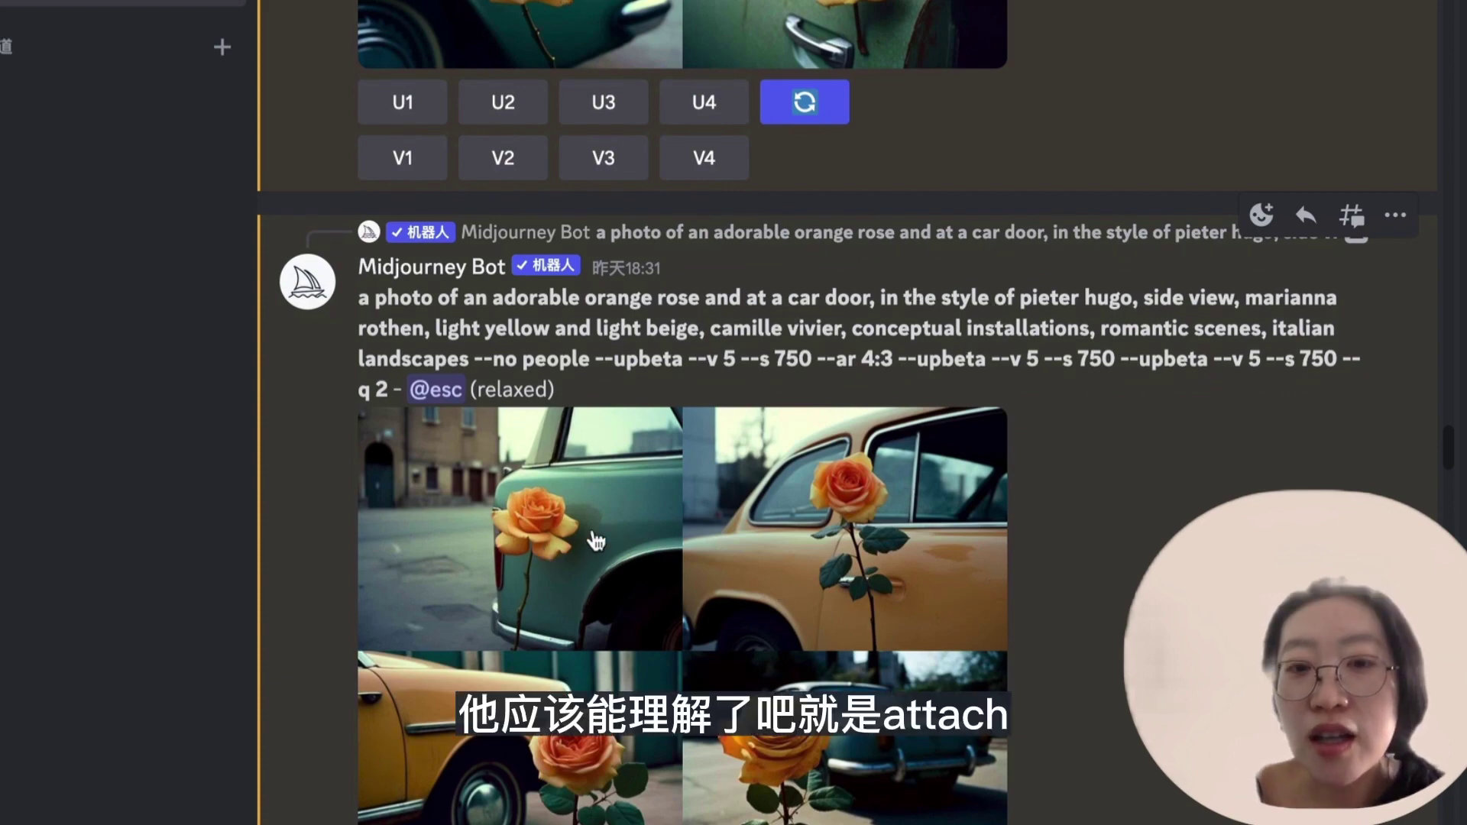
{"action": "scroll", "coordinate": [850, 299], "scroll_direction": "down", "scroll_amount": 8}
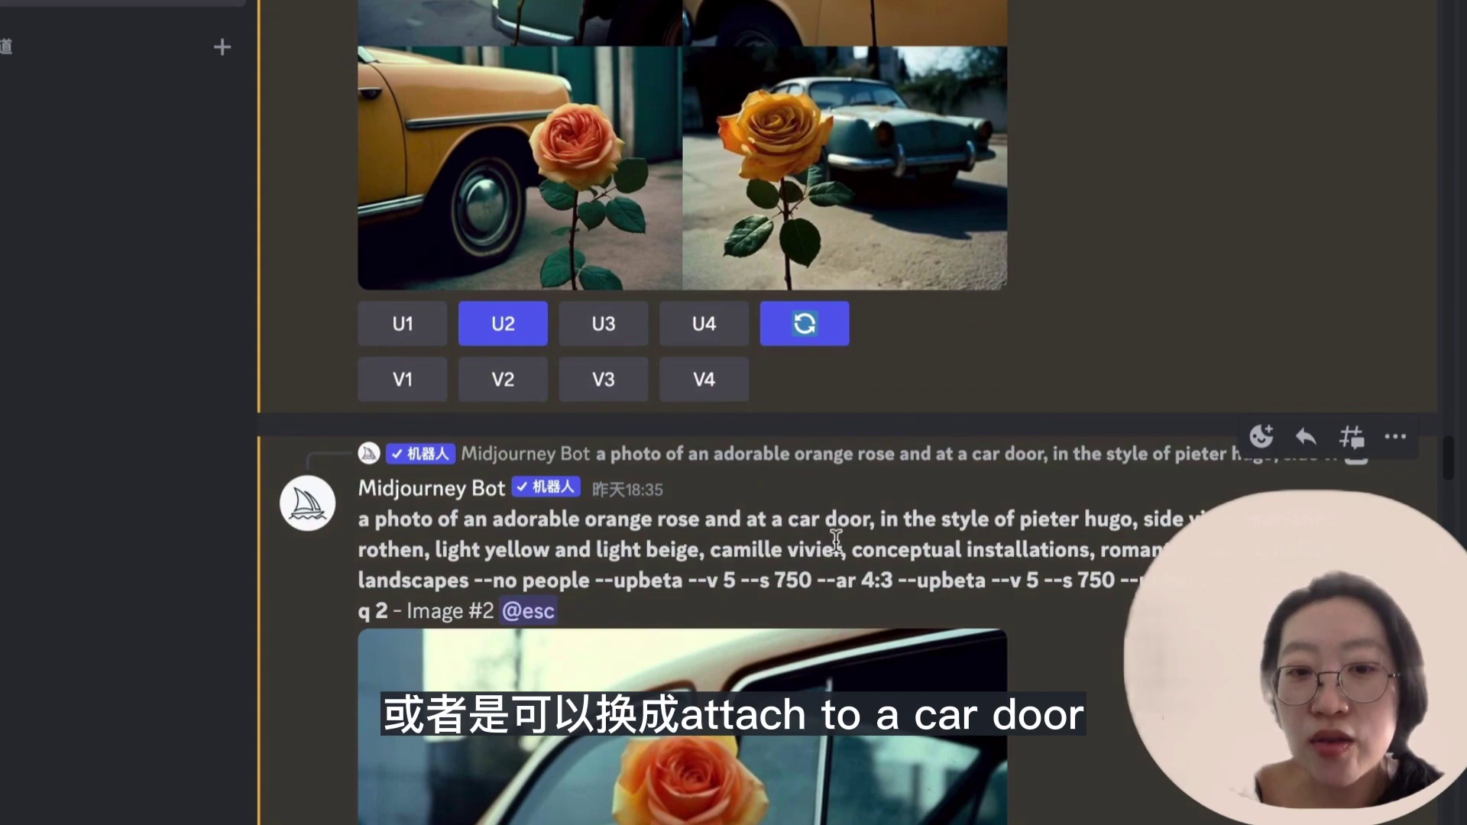
{"action": "scroll", "coordinate": [835, 540], "scroll_direction": "down", "scroll_amount": 6}
{"action": "scroll", "coordinate": [756, 535], "scroll_direction": "down", "scroll_amount": 1}
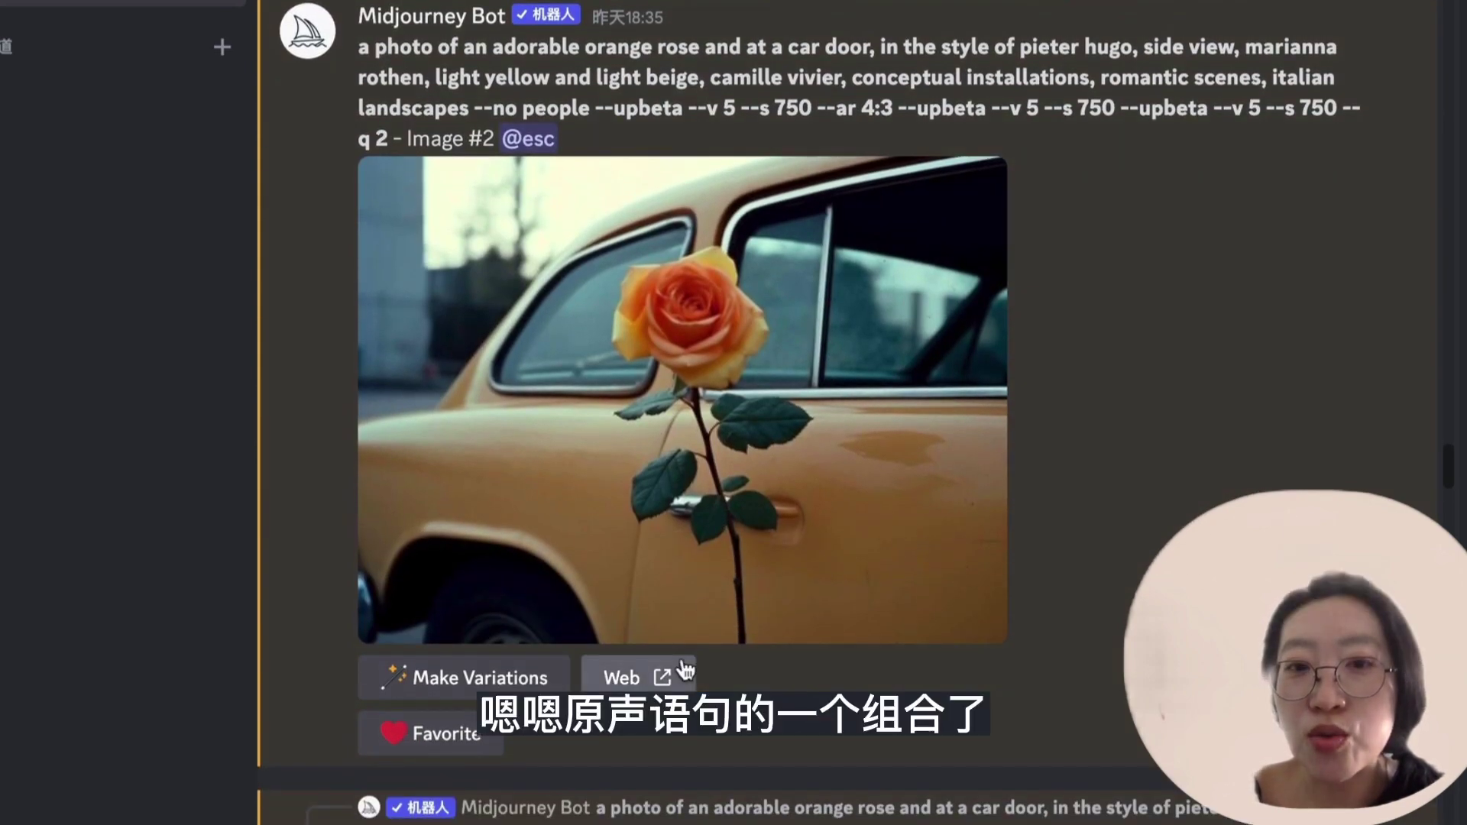
{"action": "scroll", "coordinate": [681, 657], "scroll_direction": "down", "scroll_amount": 15}
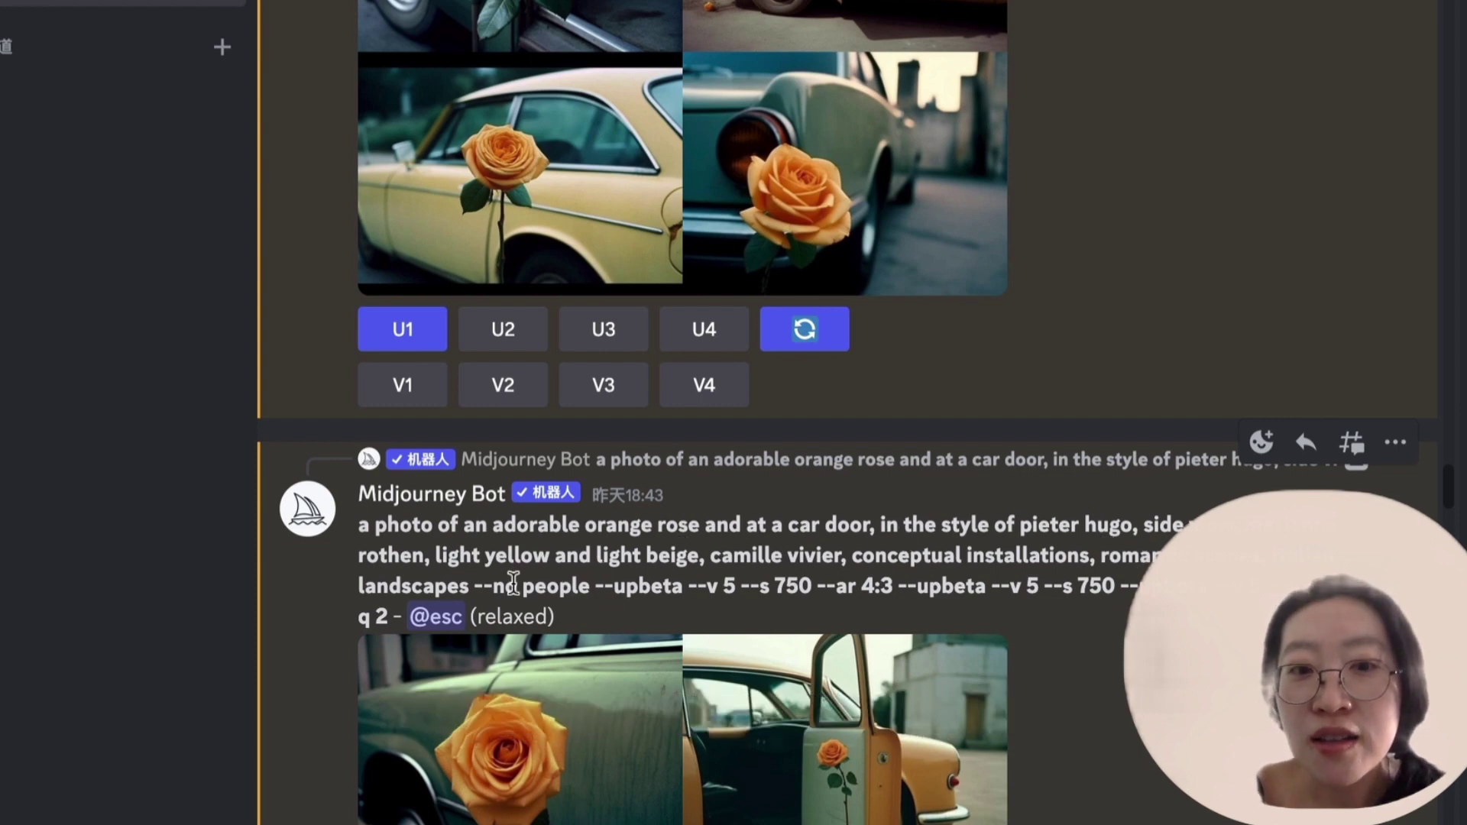
Step: Highlight the --no people parameter in the prompt and open the upscaled orange rose and green car image enlarged
{"action": "left_click_drag", "start_coordinate": [474, 585], "coordinate": [626, 585]}
{"action": "scroll", "coordinate": [744, 582], "scroll_direction": "down", "scroll_amount": 2}
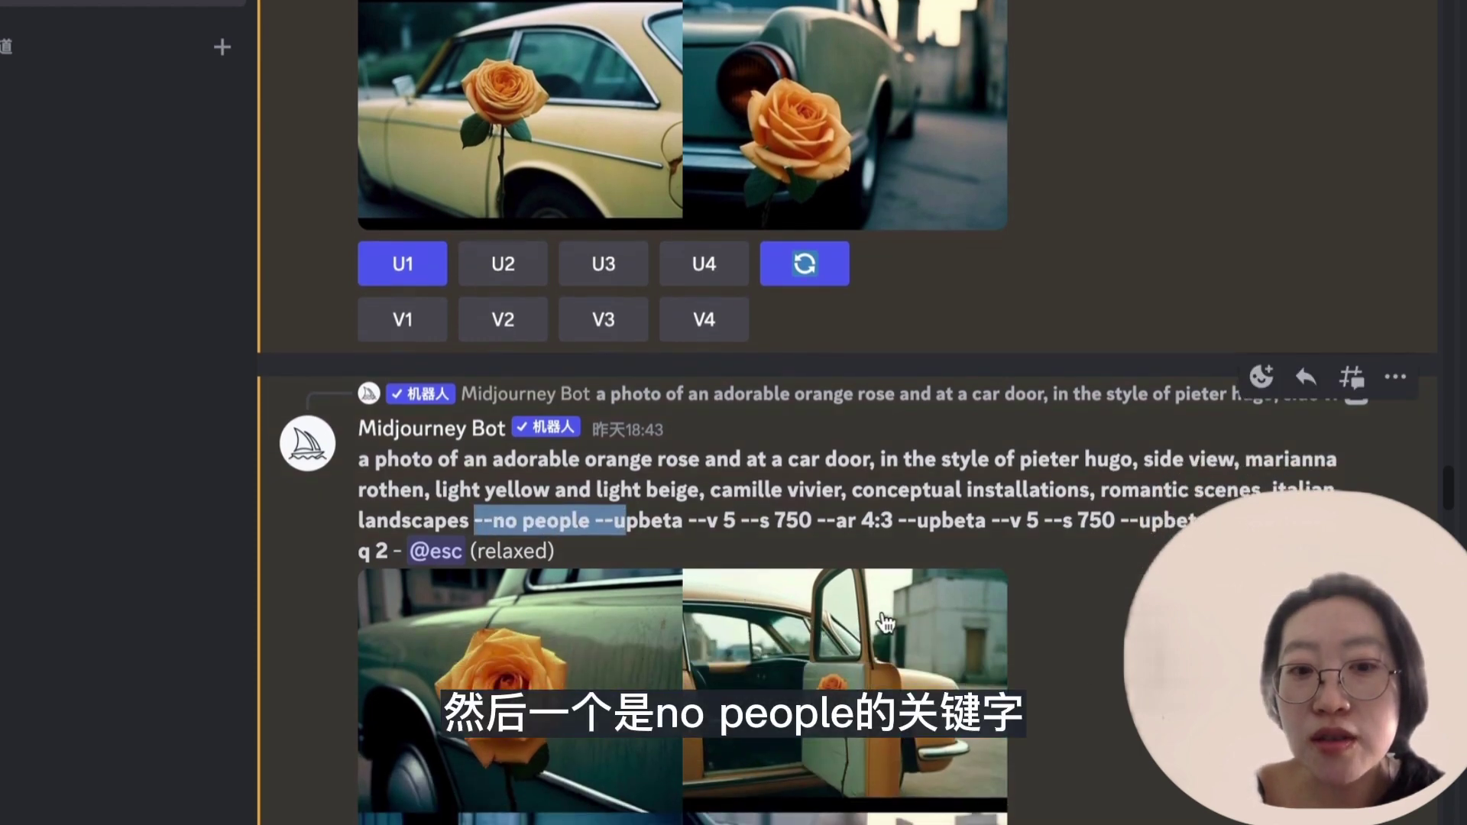
{"action": "scroll", "coordinate": [885, 623], "scroll_direction": "down", "scroll_amount": 3}
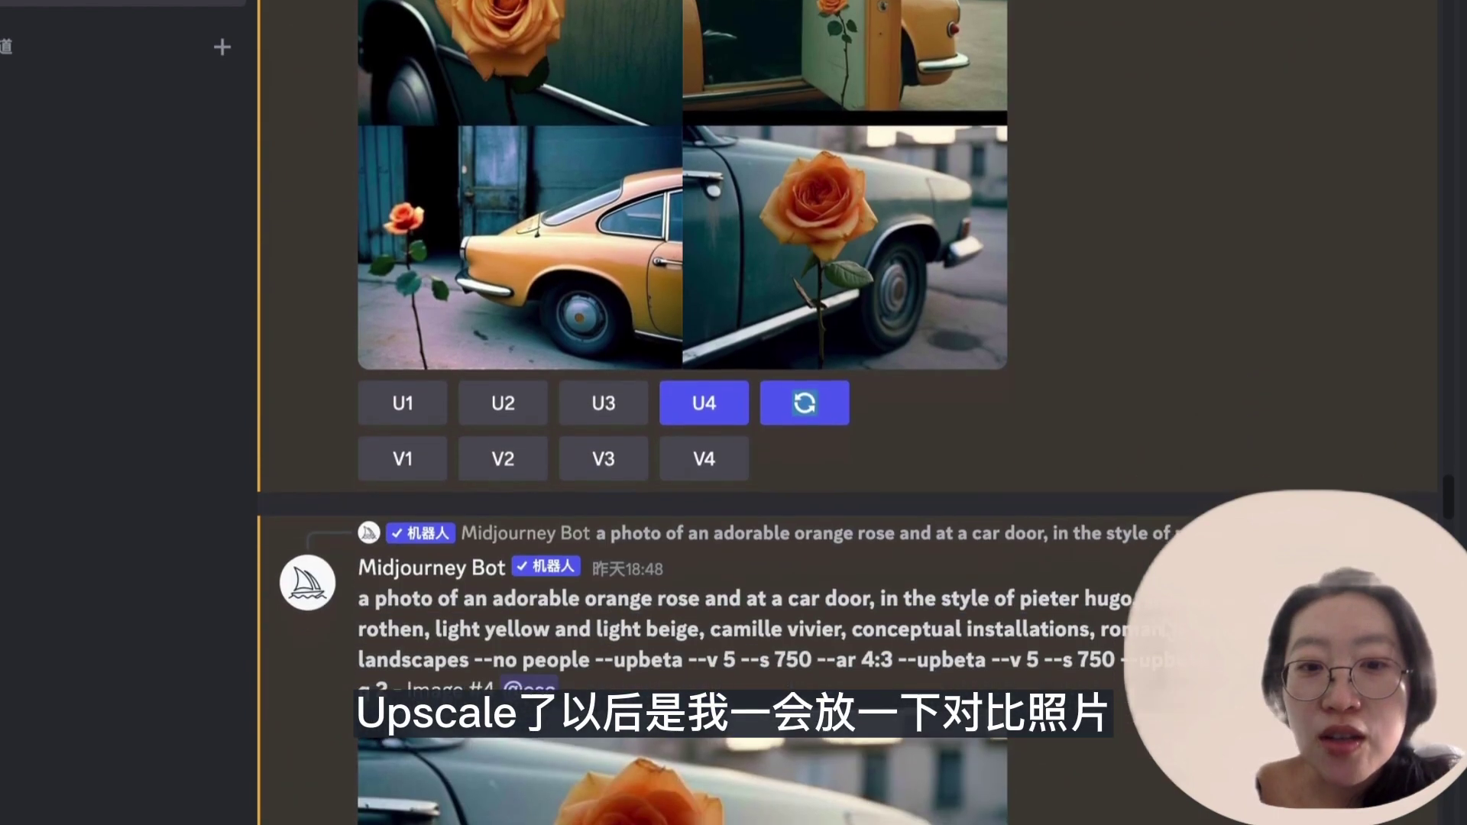
{"action": "scroll", "coordinate": [875, 565], "scroll_direction": "down", "scroll_amount": 6}
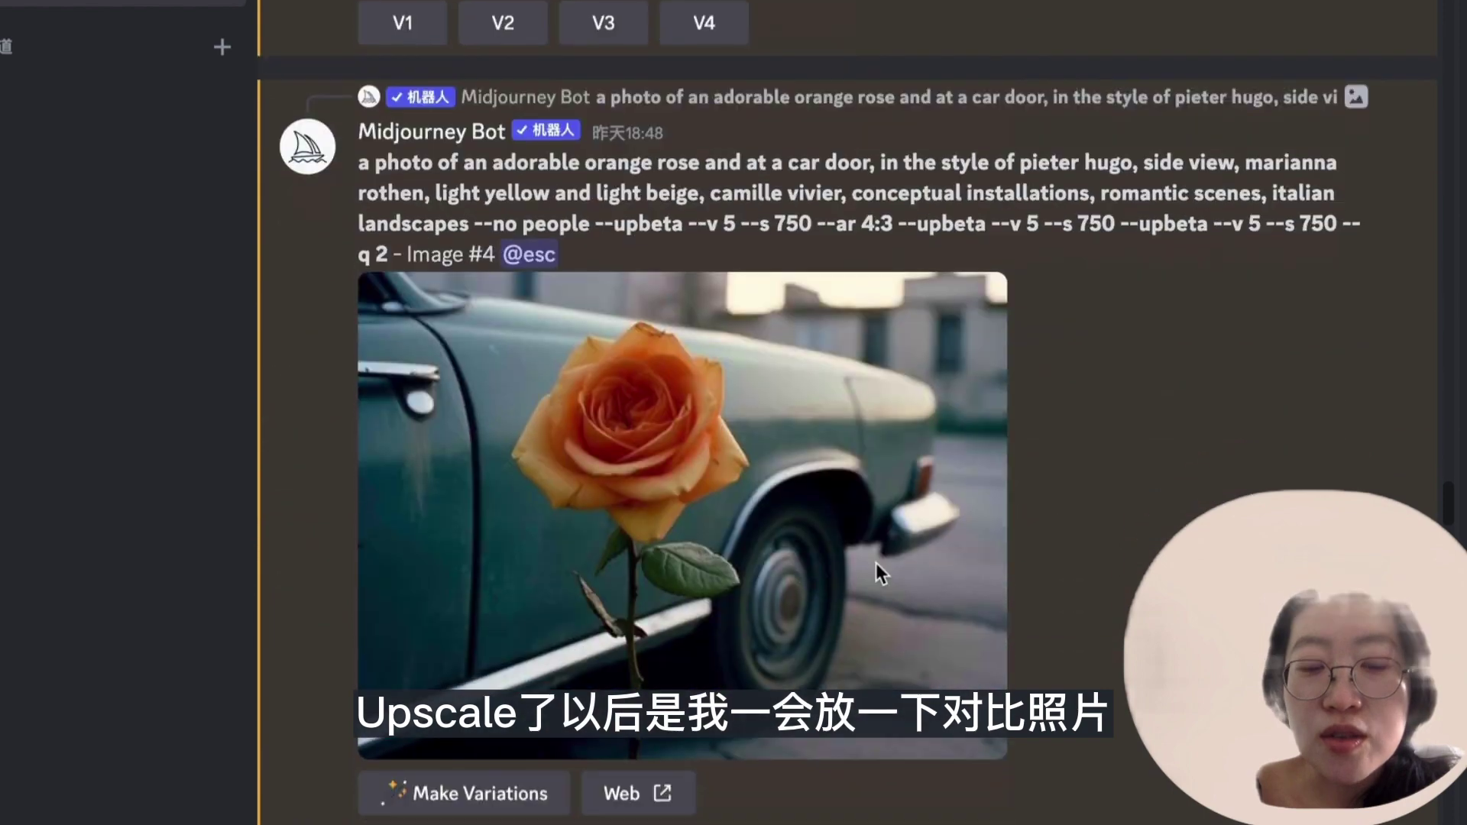
{"action": "left_click", "coordinate": [747, 524]}
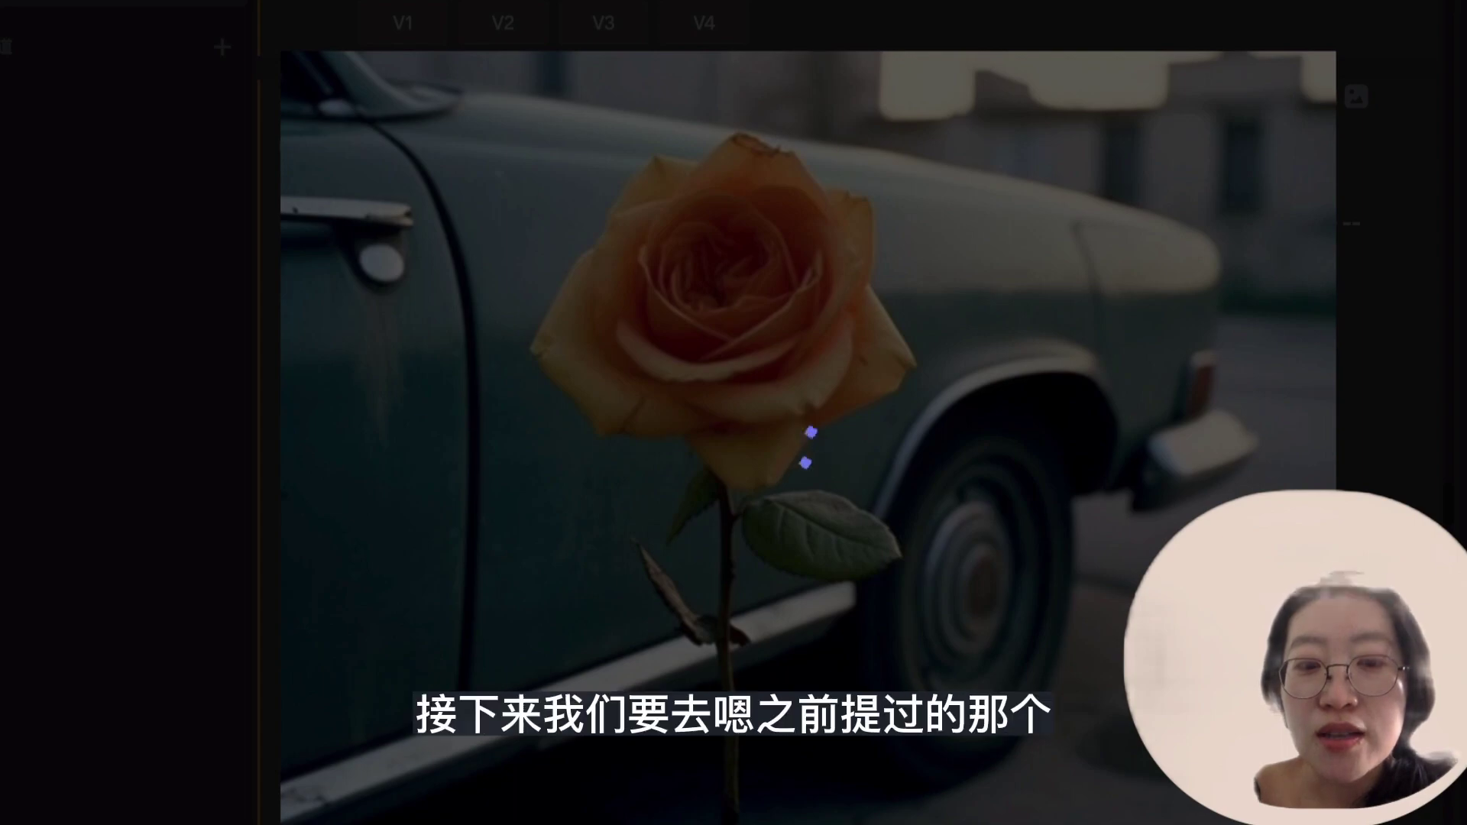
Step: Switch to Replicate's real-esrgan page and load the orange rose and green car PNG from the Downloads folder as input
{"action": "key", "text": "ctrl+Up"}
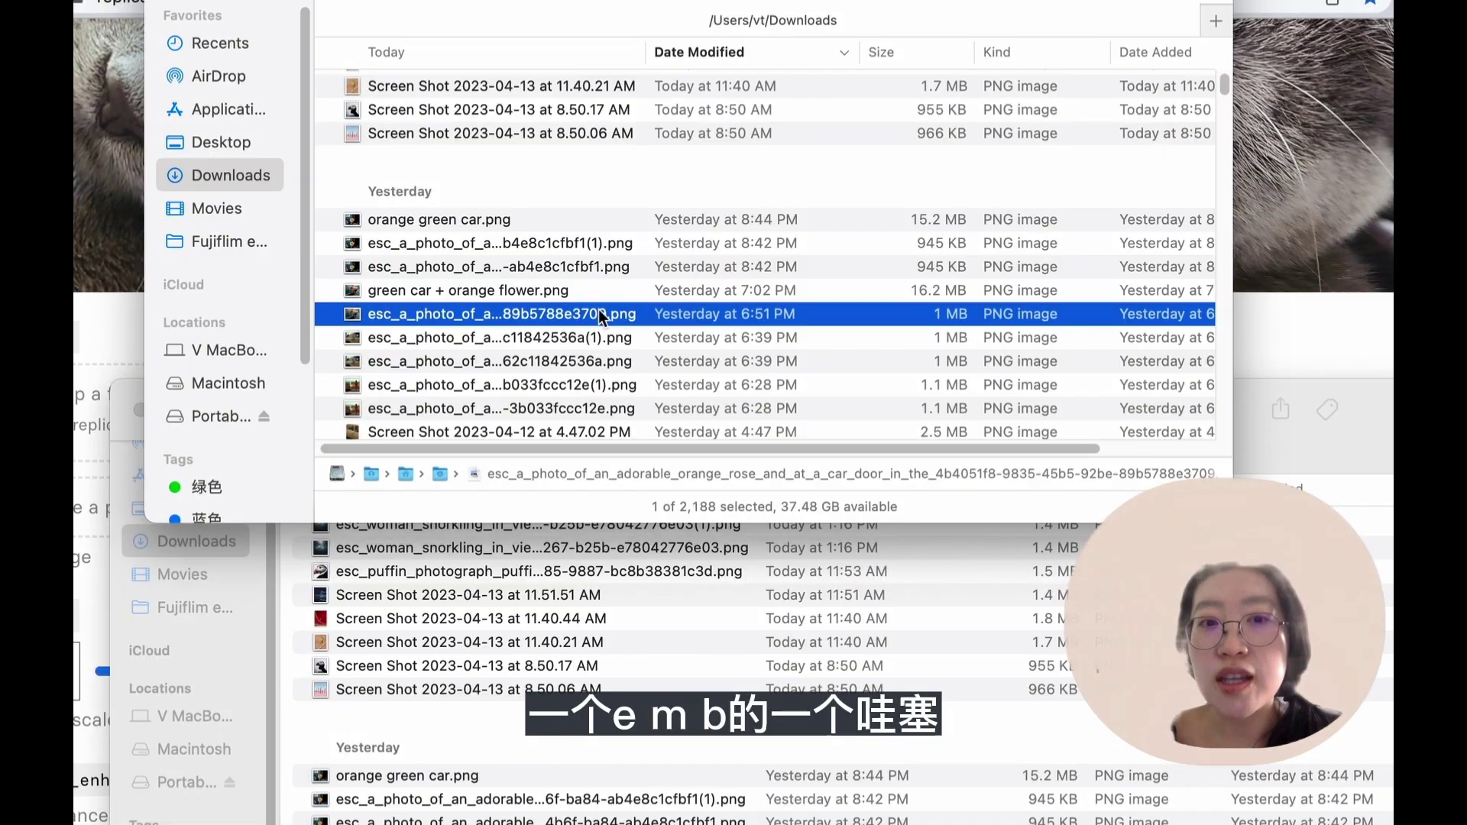
{"action": "key", "text": "space"}
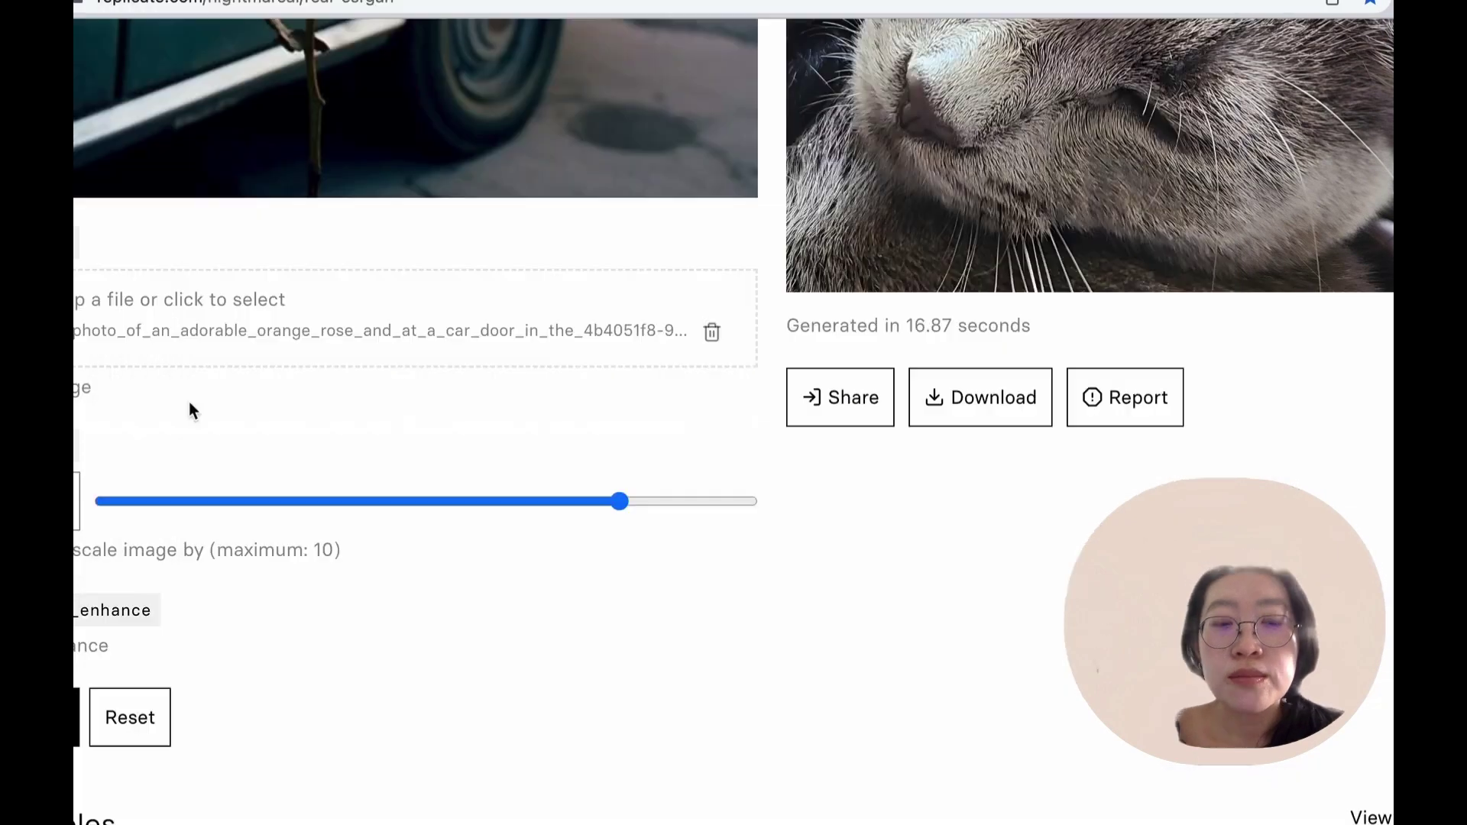
{"action": "scroll", "coordinate": [516, 397], "scroll_direction": "up", "scroll_amount": 6}
{"action": "scroll", "coordinate": [615, 806], "scroll_direction": "down", "scroll_amount": 2}
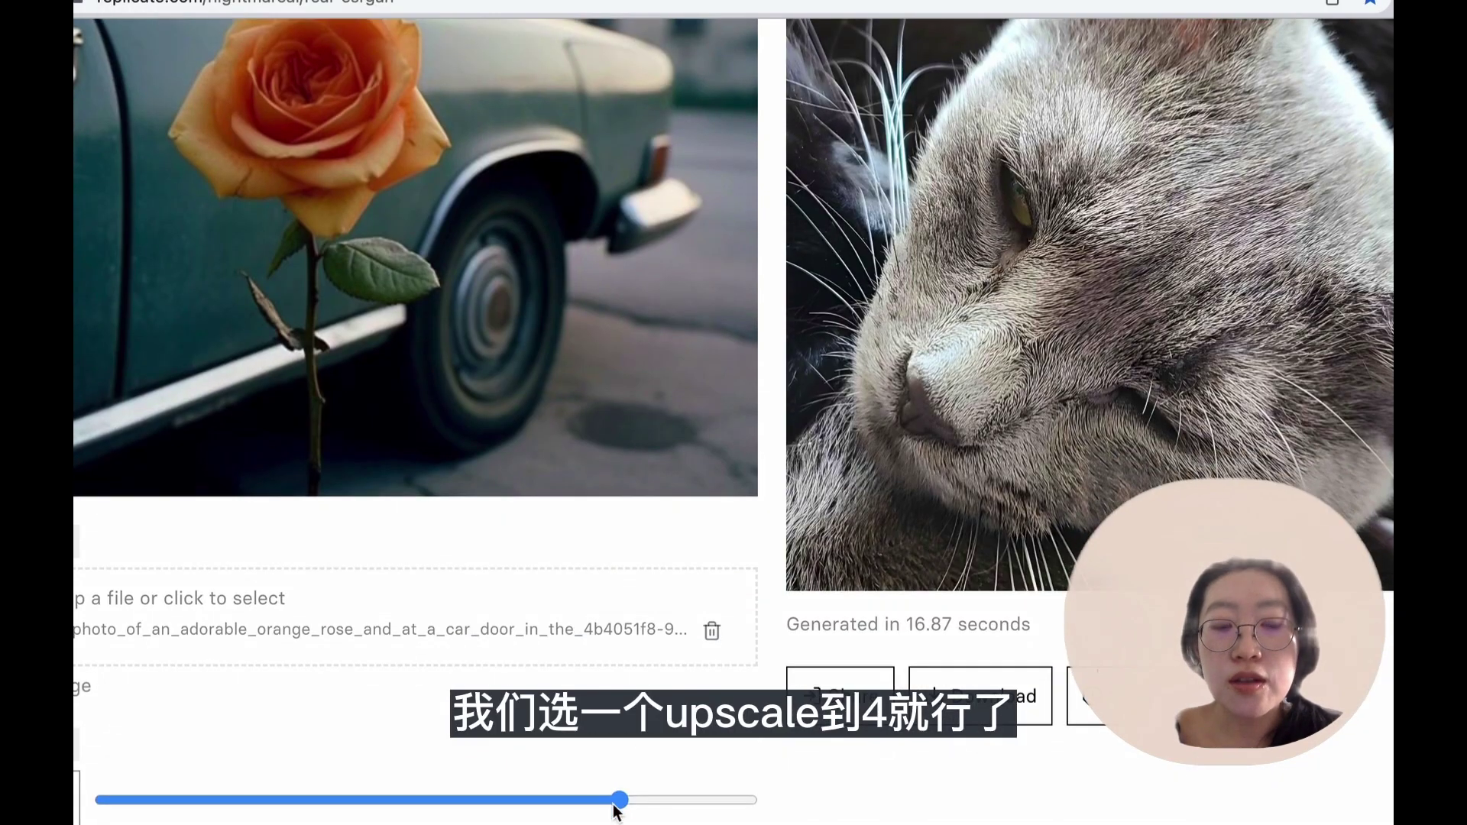
Step: Set the upscale factor to 4 and run Real-ESRGAN on the loaded image
{"action": "left_click_drag", "start_coordinate": [615, 806], "coordinate": [359, 823]}
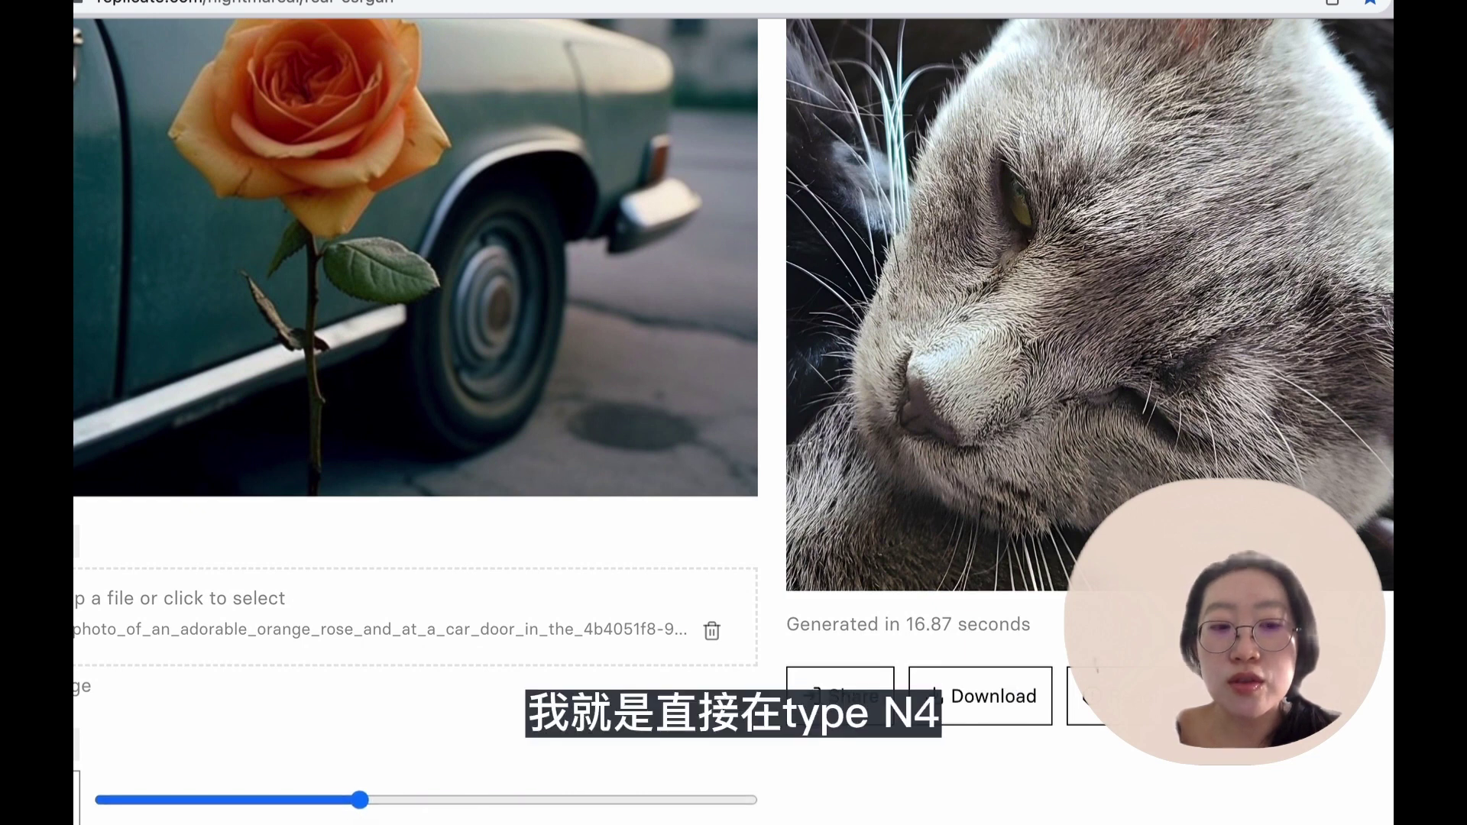
{"action": "scroll", "coordinate": [359, 817], "scroll_direction": "down", "scroll_amount": 3}
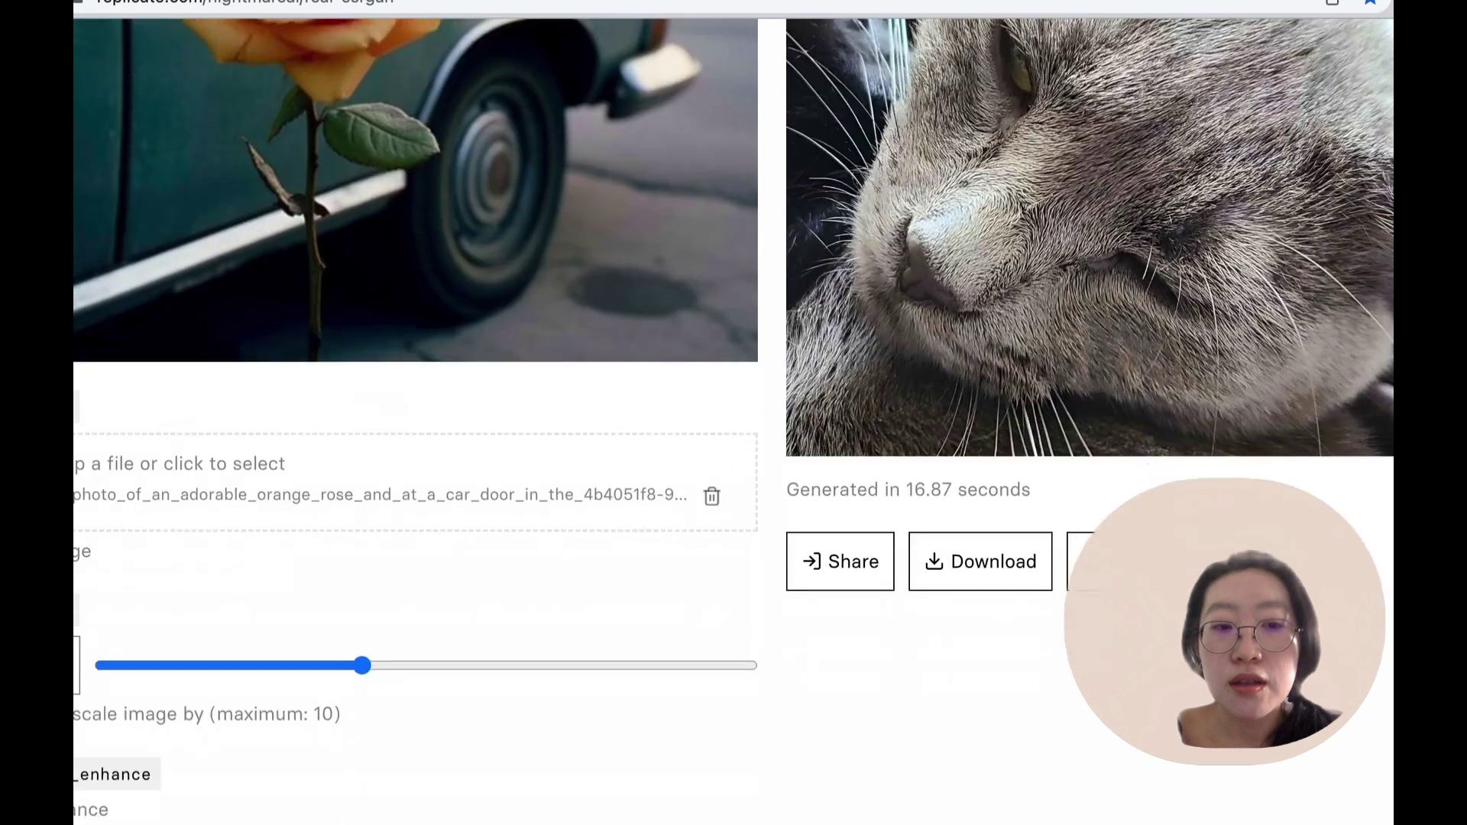
{"action": "left_click", "coordinate": [672, 809]}
{"action": "scroll", "coordinate": [657, 742], "scroll_direction": "up", "scroll_amount": 4}
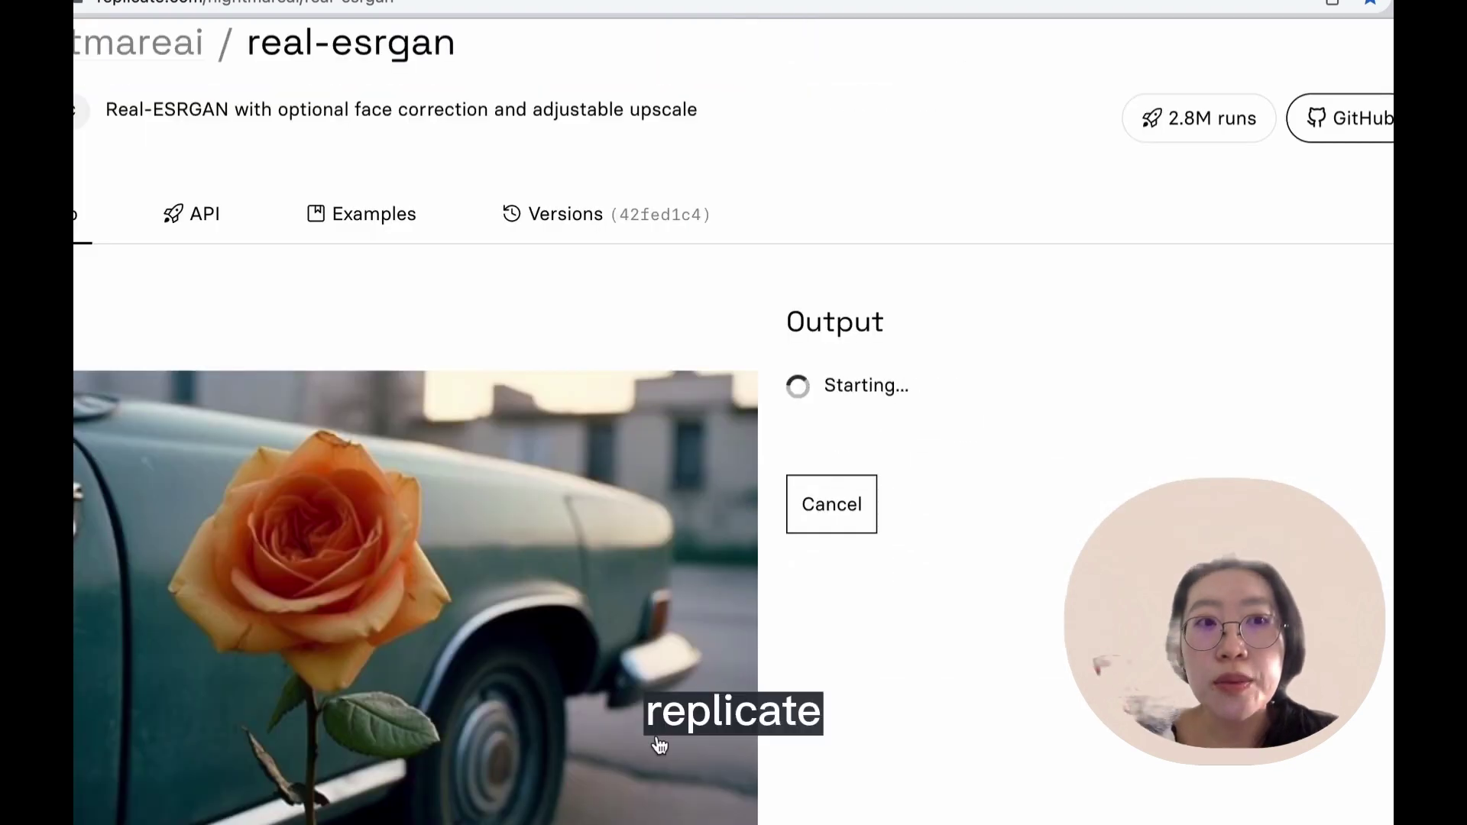